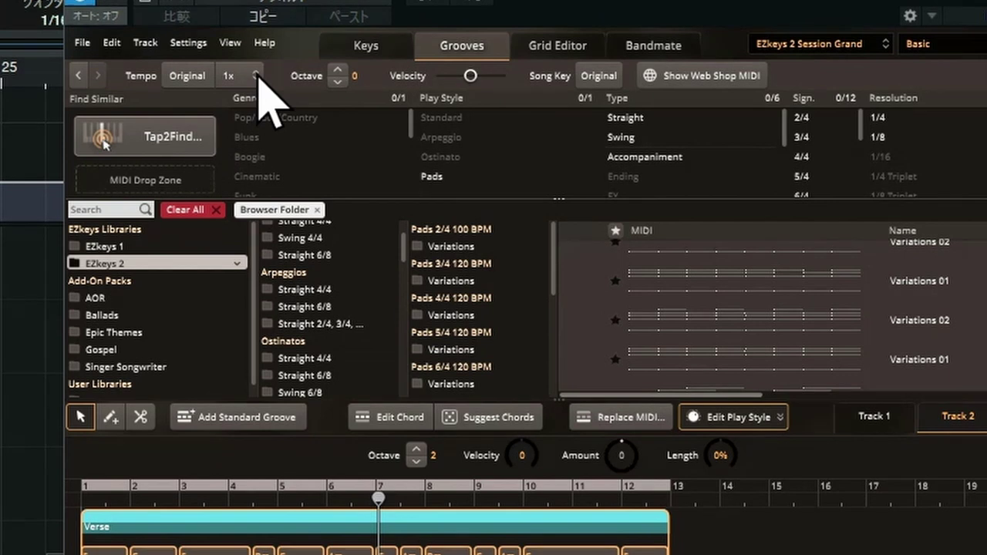
Check the Enable MIDI Out option in the EZkeys 2 general settings and close the settings.
{"action": "left_click", "coordinate": [189, 44]}
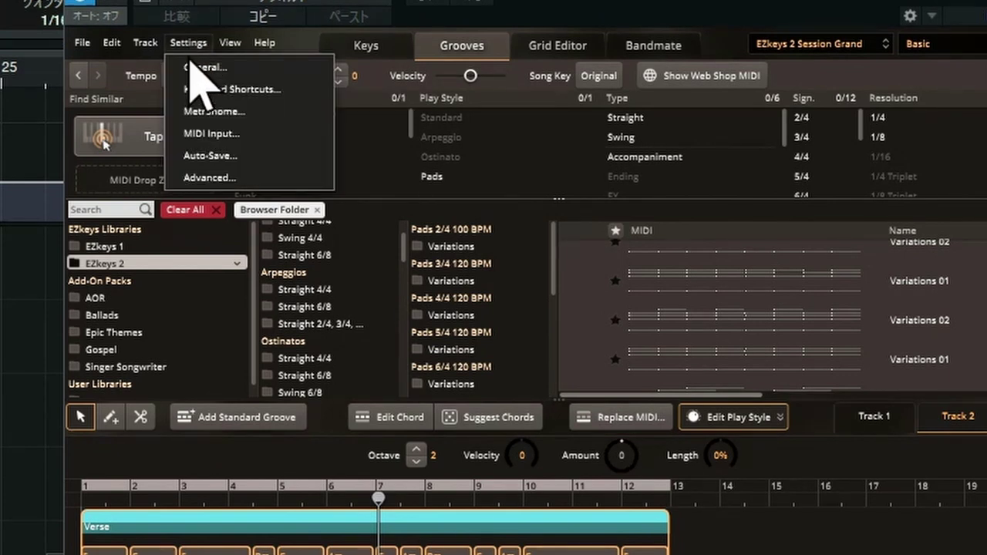
{"action": "left_click", "coordinate": [194, 68]}
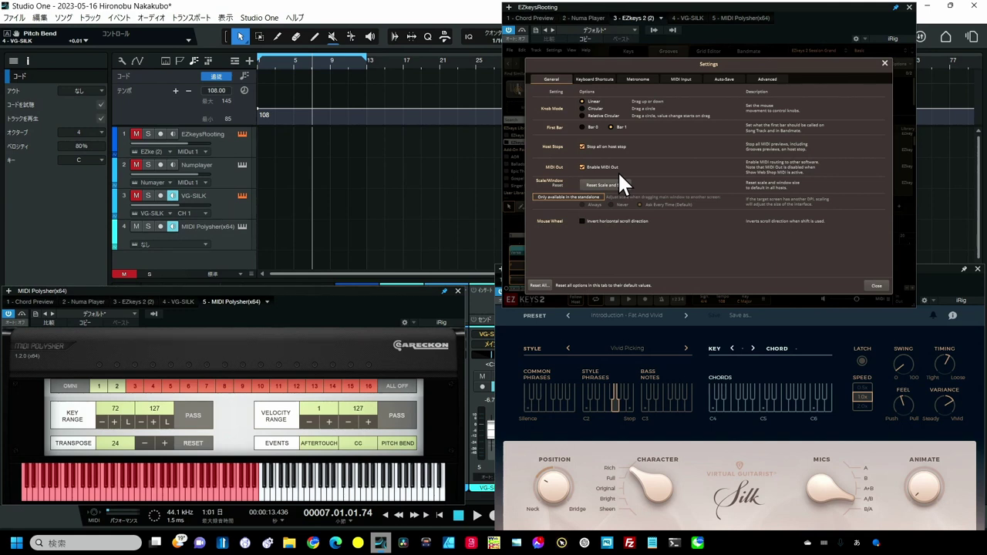
{"action": "left_click", "coordinate": [869, 286]}
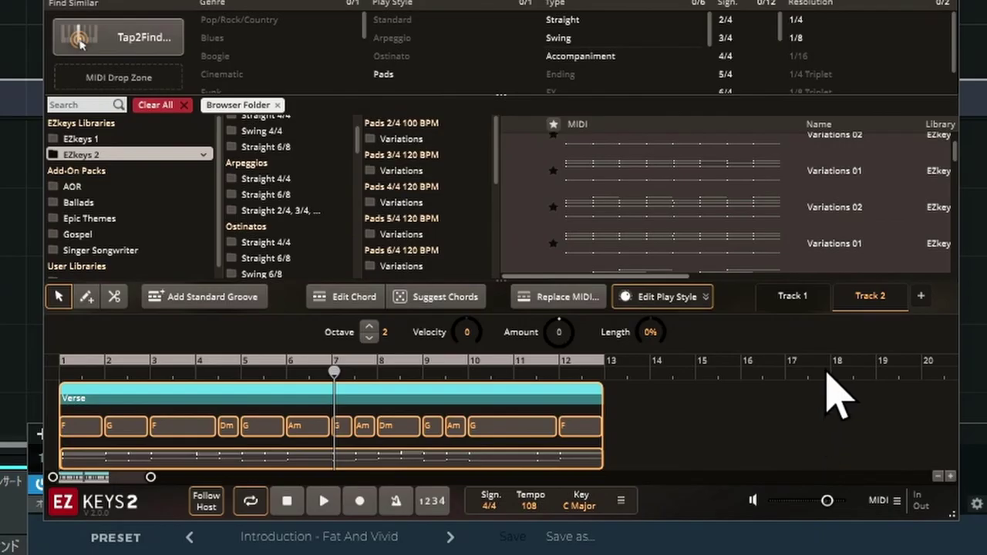
Compare the Verse blocks on song tracks Track 1 and Track 2.
{"action": "left_click", "coordinate": [794, 296]}
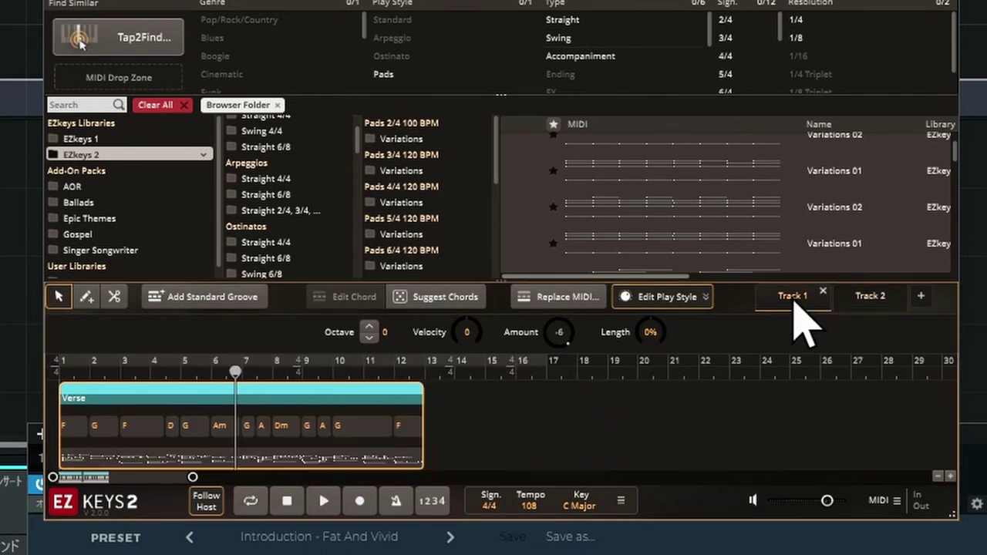
{"action": "left_click", "coordinate": [858, 299]}
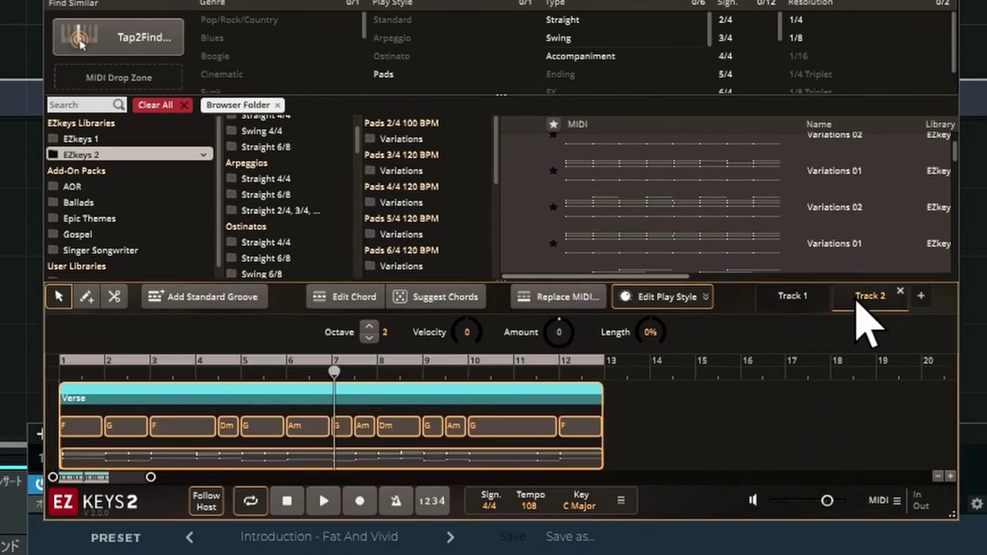
{"action": "left_click", "coordinate": [792, 299]}
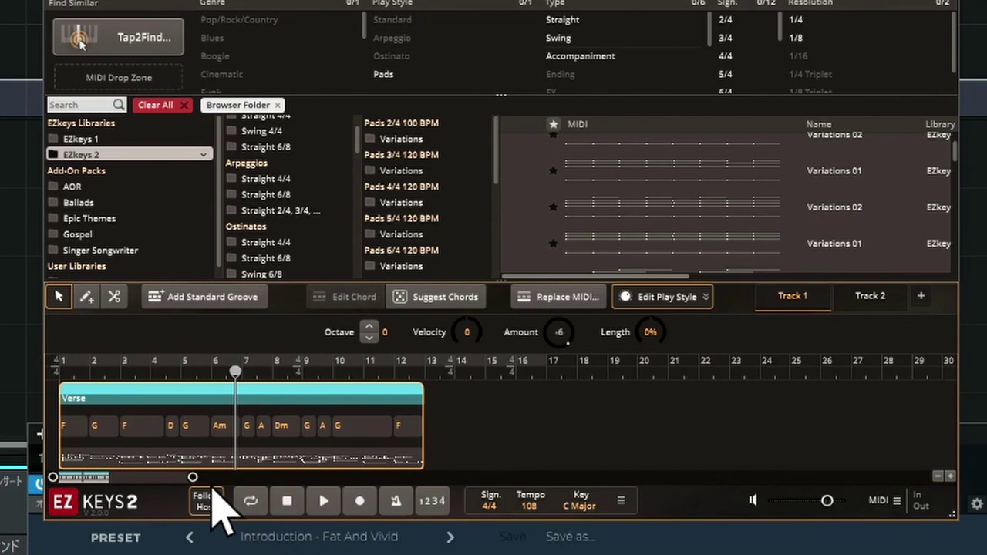
{"action": "left_click_drag", "start_coordinate": [197, 478], "coordinate": [118, 478]}
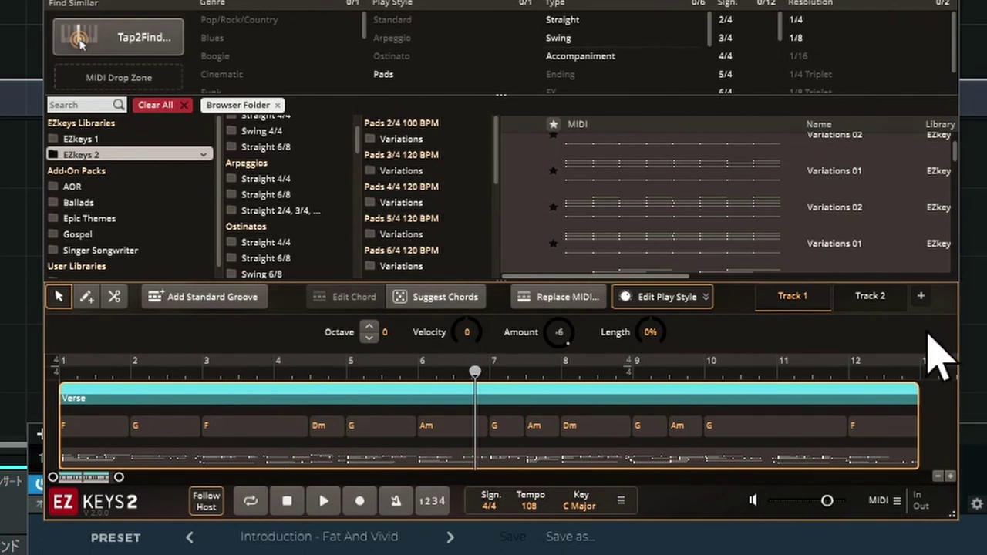
{"action": "left_click", "coordinate": [871, 298]}
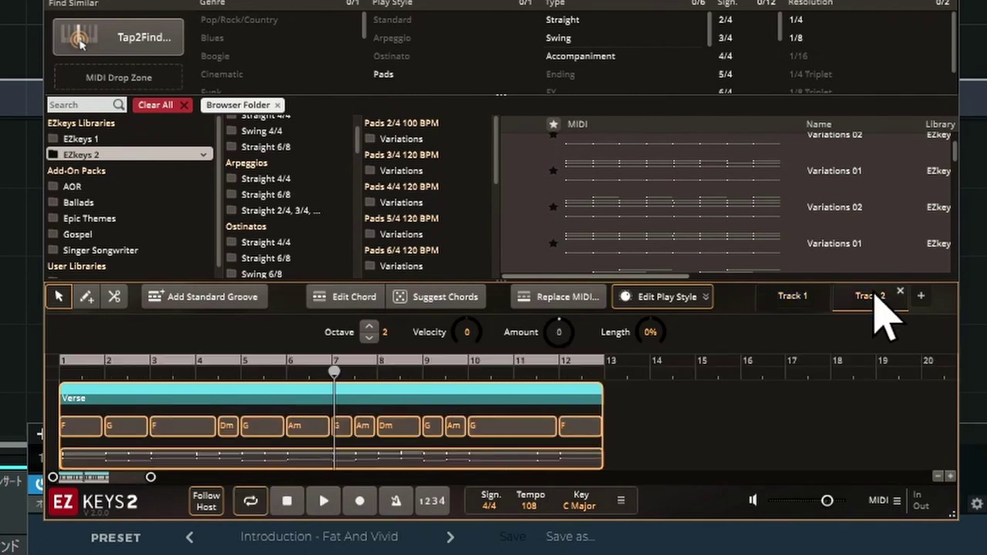
{"action": "left_click_drag", "start_coordinate": [151, 481], "coordinate": [126, 477]}
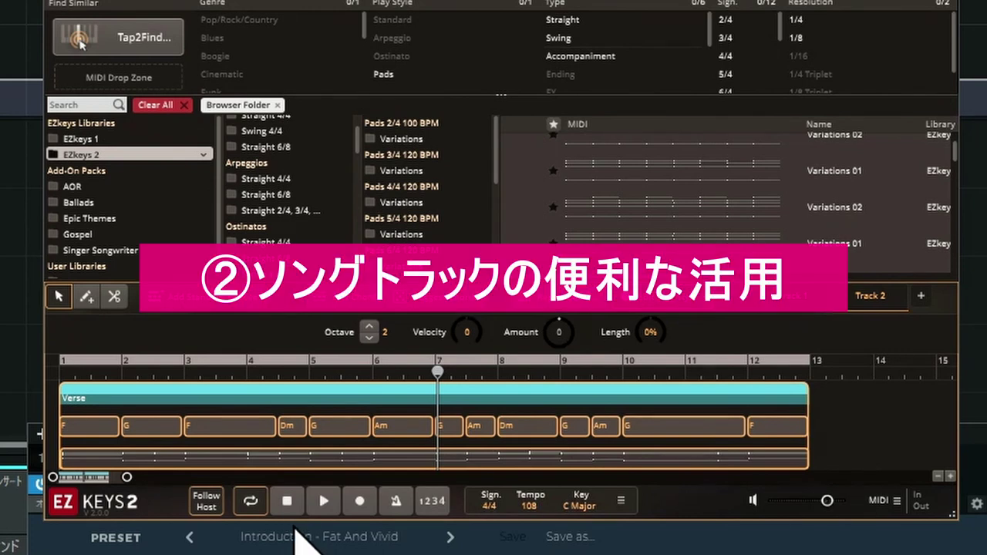
Replace the existing Track 2 with a new empty song track and paste the Verse block into it at bar 1.
{"action": "right_click", "coordinate": [869, 309]}
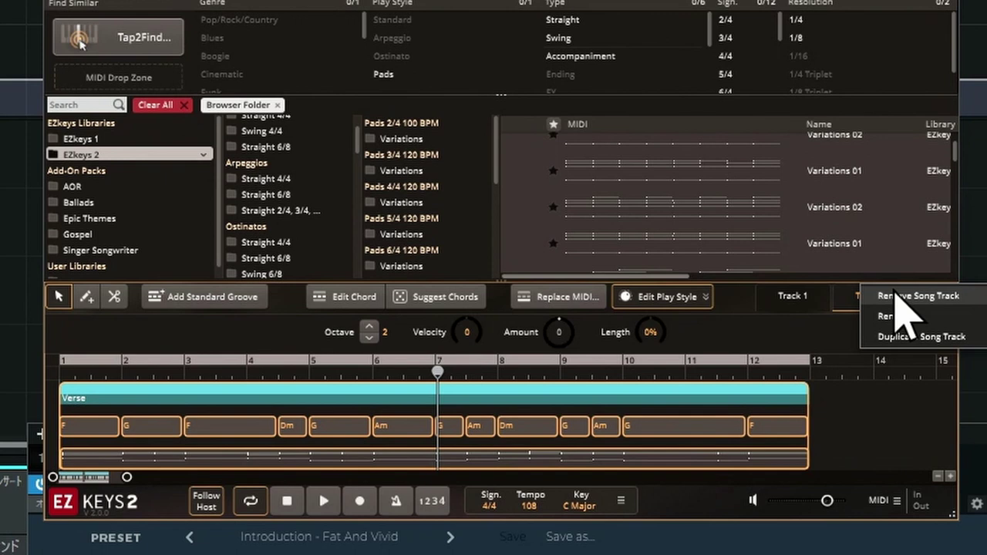
{"action": "left_click", "coordinate": [896, 296]}
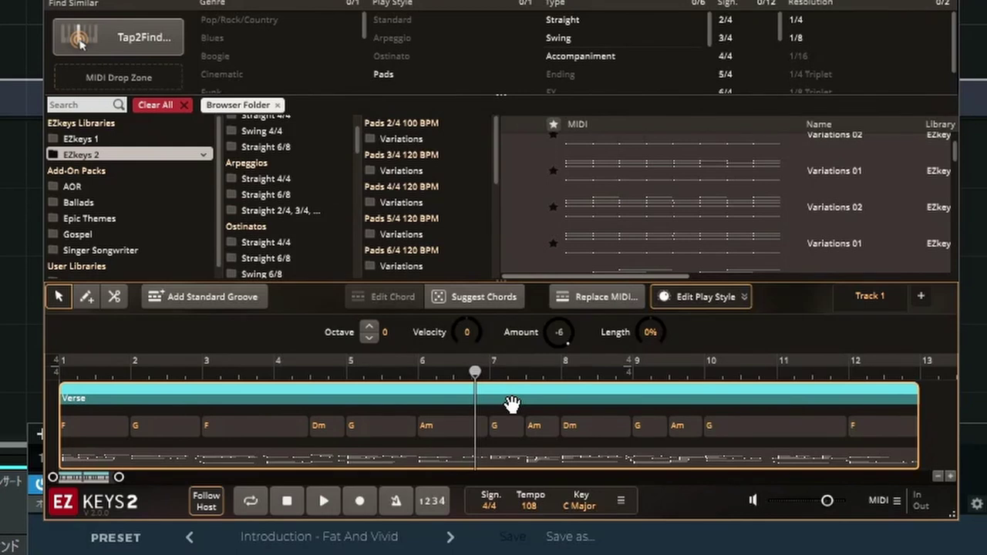
{"action": "left_click", "coordinate": [919, 297]}
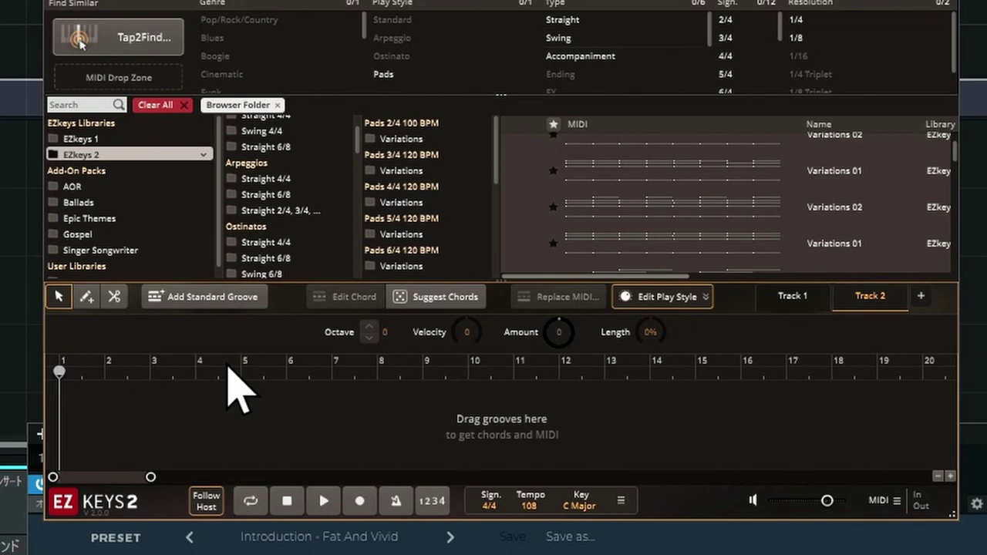
{"action": "key", "text": "ctrl+v"}
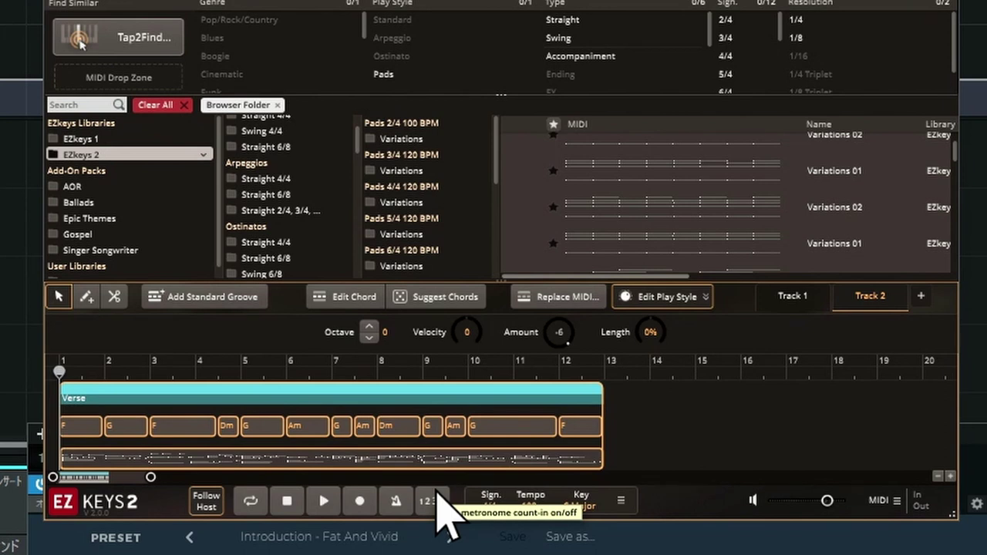
Clear the groove browser's filters and open the Pads folder "Straight 2/4, 3/4, ..." of the EZkeys 2 library.
{"action": "left_click", "coordinate": [185, 108]}
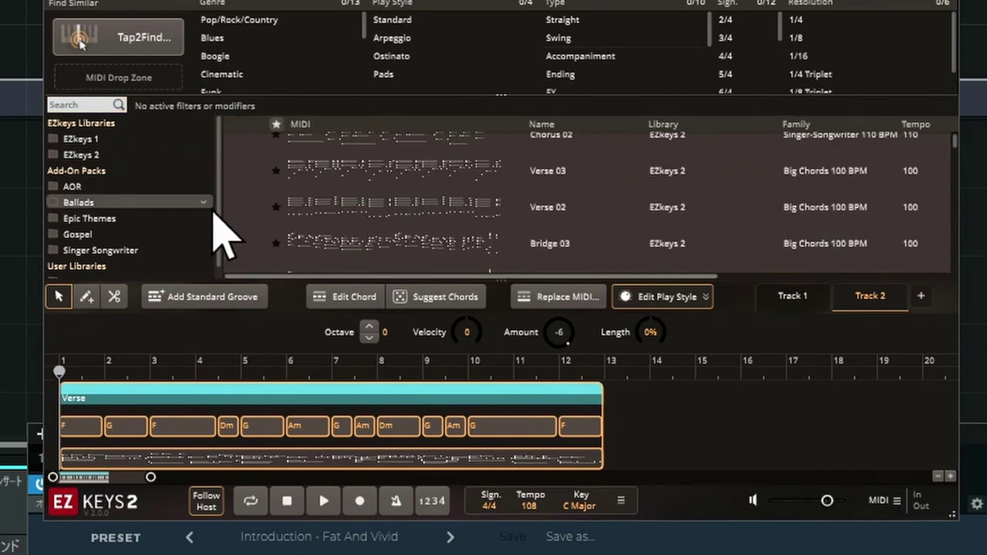
{"action": "scroll", "coordinate": [296, 192], "scroll_direction": "down", "scroll_amount": 10}
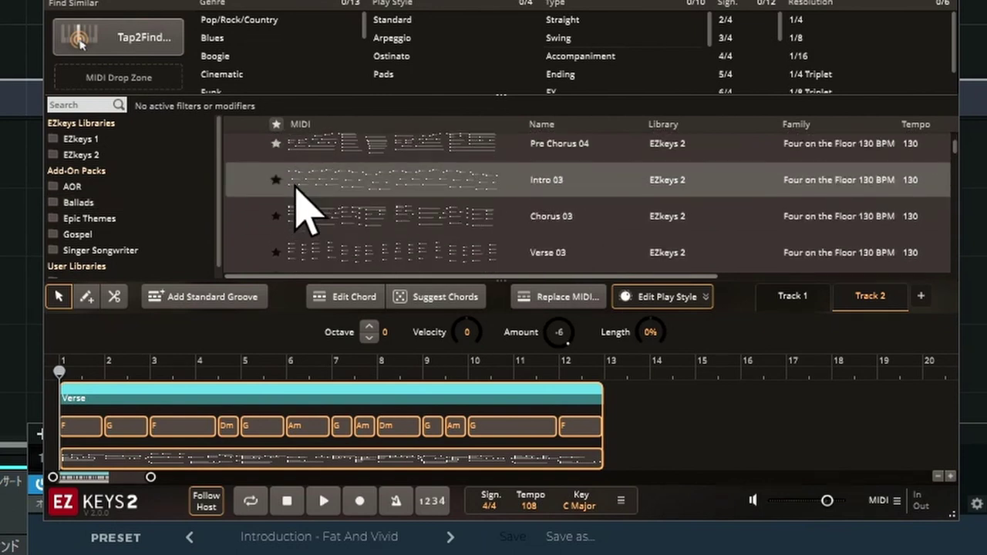
{"action": "scroll", "coordinate": [307, 224], "scroll_direction": "up", "scroll_amount": 5}
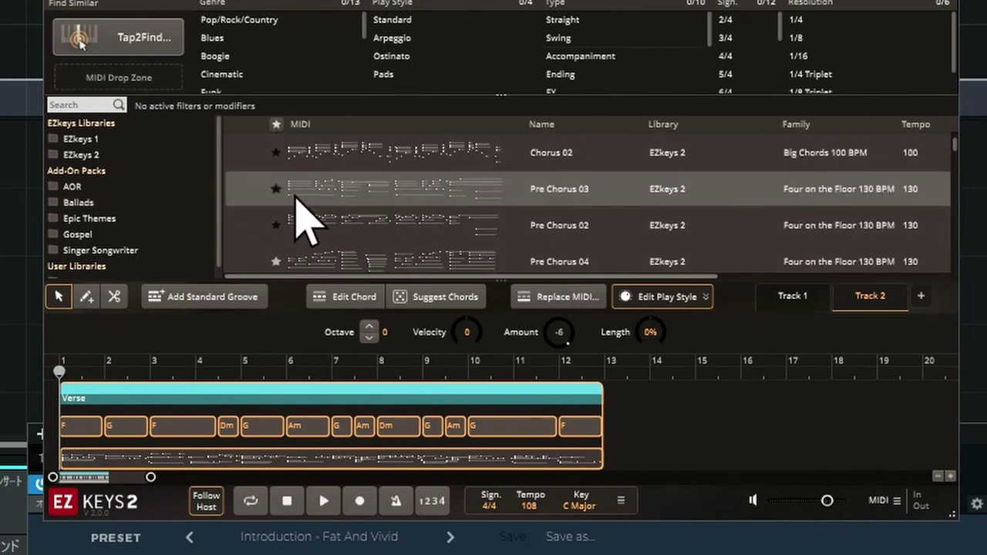
{"action": "scroll", "coordinate": [301, 222], "scroll_direction": "up", "scroll_amount": 3}
{"action": "scroll", "coordinate": [285, 220], "scroll_direction": "up", "scroll_amount": 1}
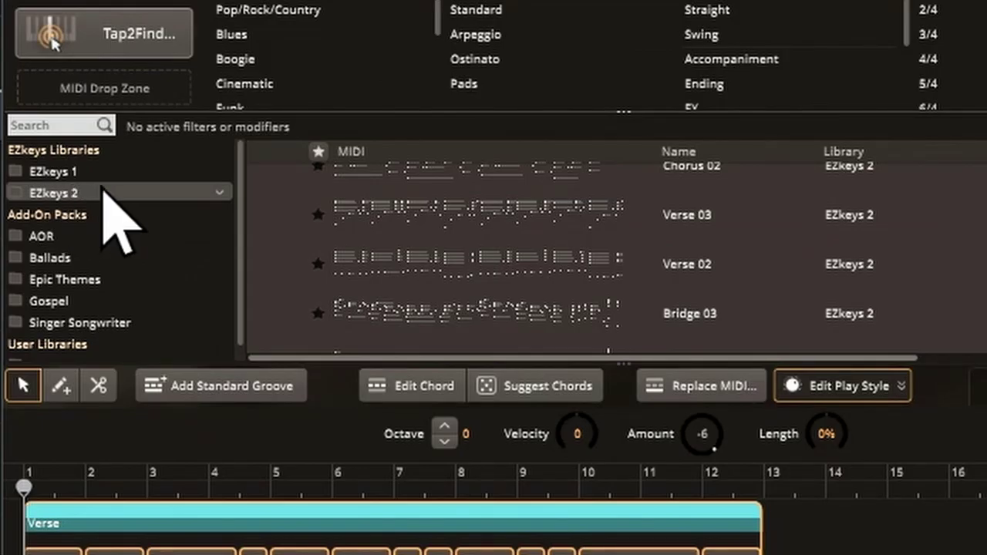
{"action": "left_click", "coordinate": [102, 191]}
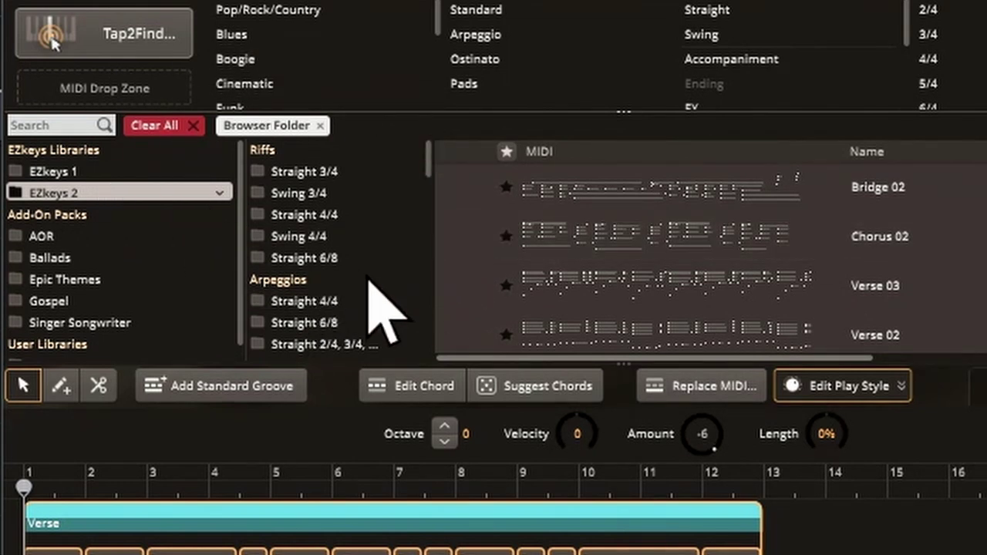
{"action": "scroll", "coordinate": [382, 308], "scroll_direction": "down", "scroll_amount": 3}
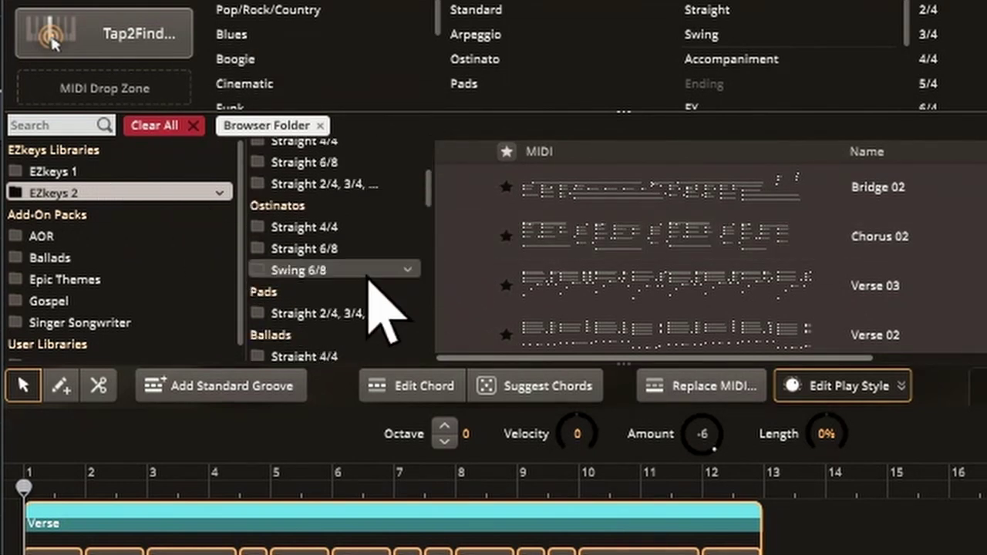
{"action": "left_click", "coordinate": [312, 313]}
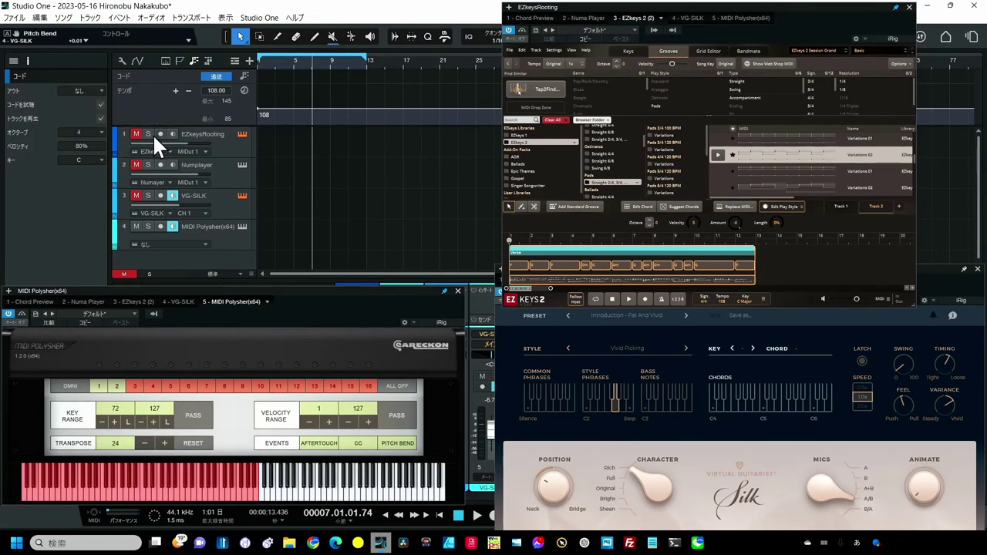
Solo the EZkeysRooting track with the mixer shown and preview the Variations 02 pad groove.
{"action": "left_click", "coordinate": [145, 133]}
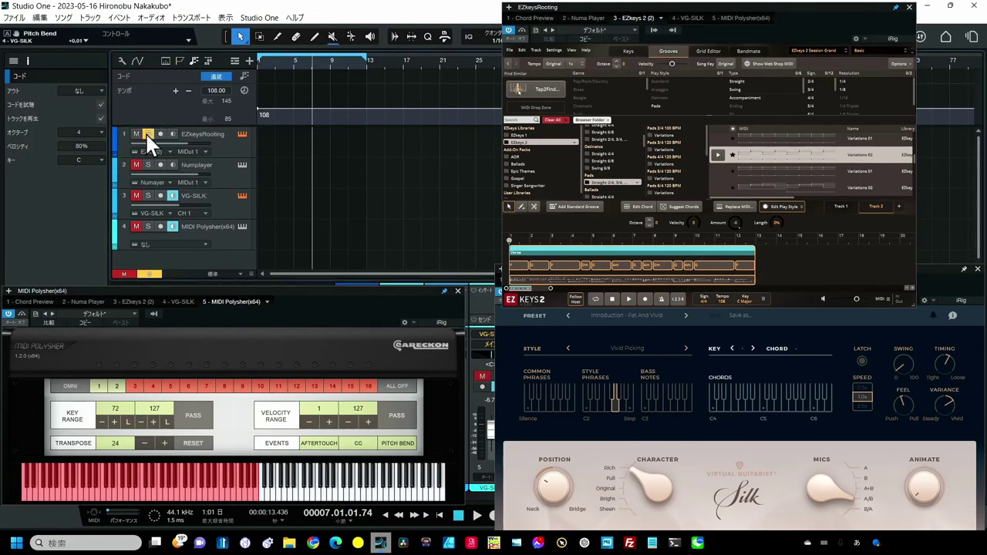
{"action": "key", "text": "F3"}
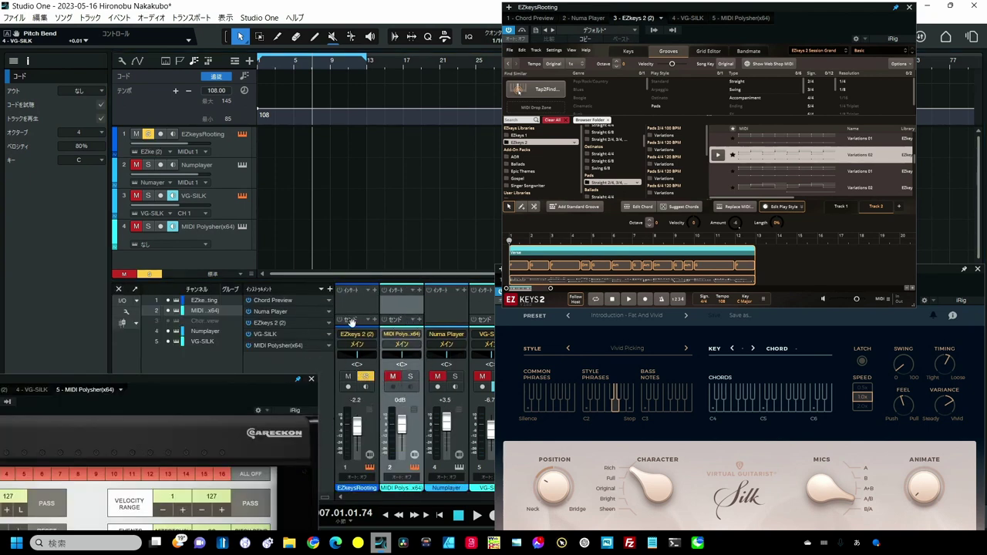
{"action": "left_click", "coordinate": [718, 154]}
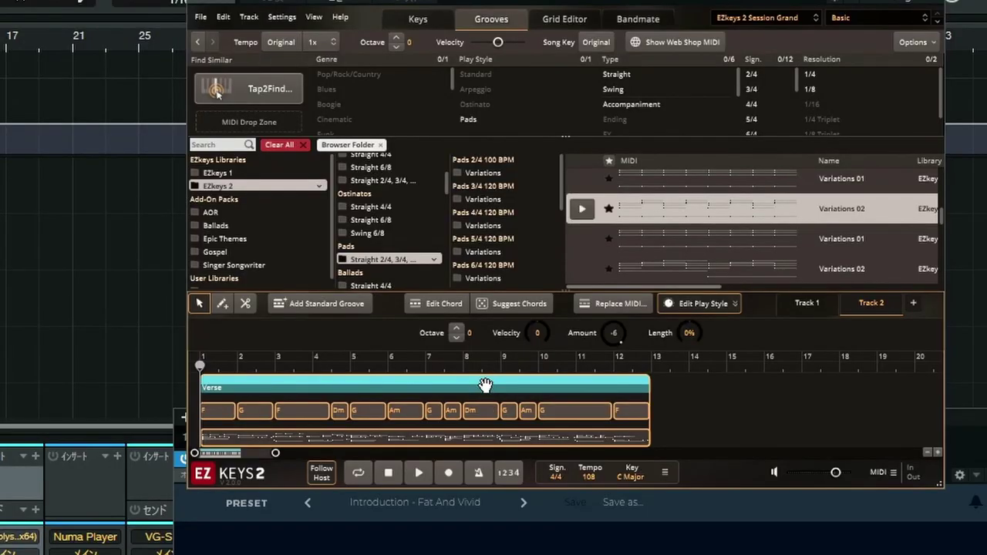
Replace the Verse block's MIDI on Track 2 with the Variations 02 pad groove, save the change, and mute the EZkeysRooting track.
{"action": "left_click", "coordinate": [615, 305]}
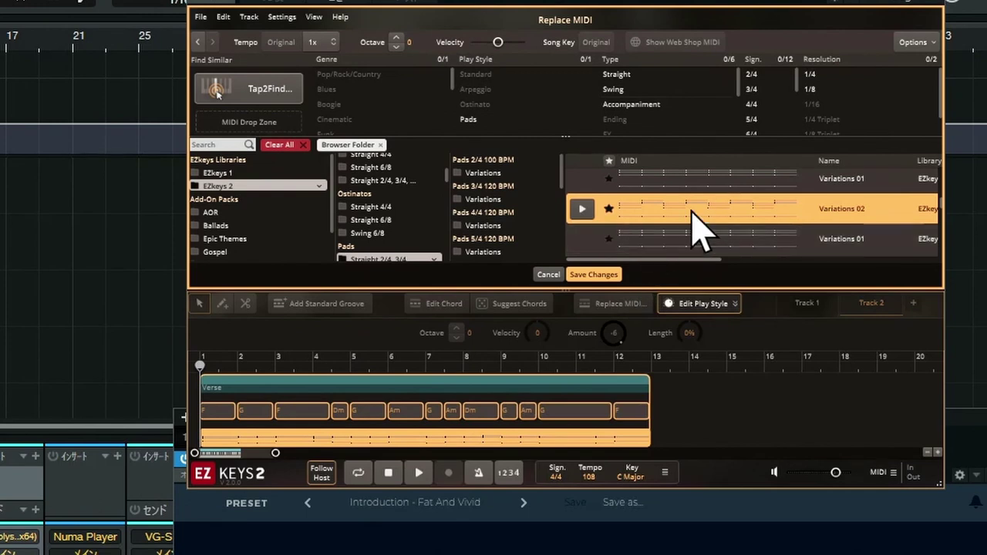
{"action": "left_click", "coordinate": [595, 275]}
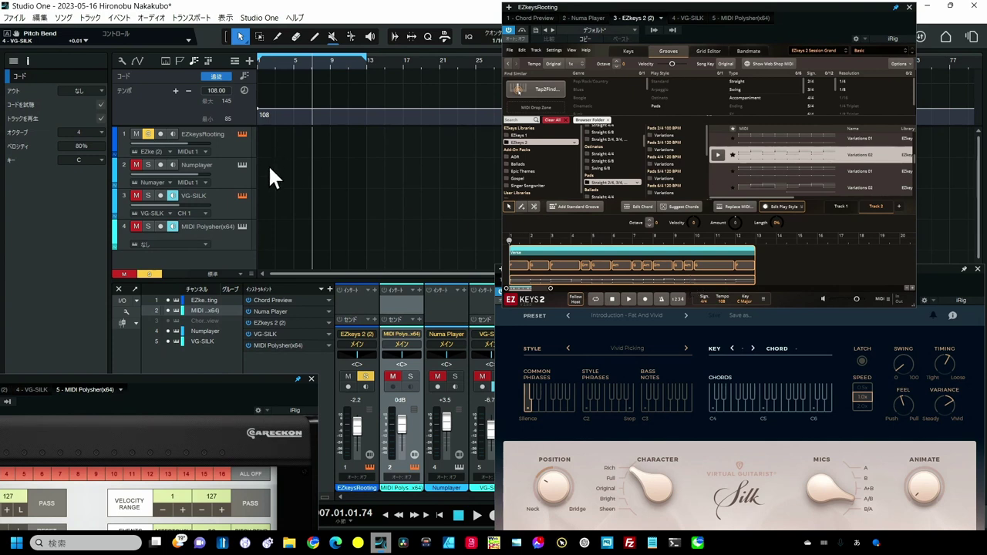
{"action": "left_click", "coordinate": [136, 134]}
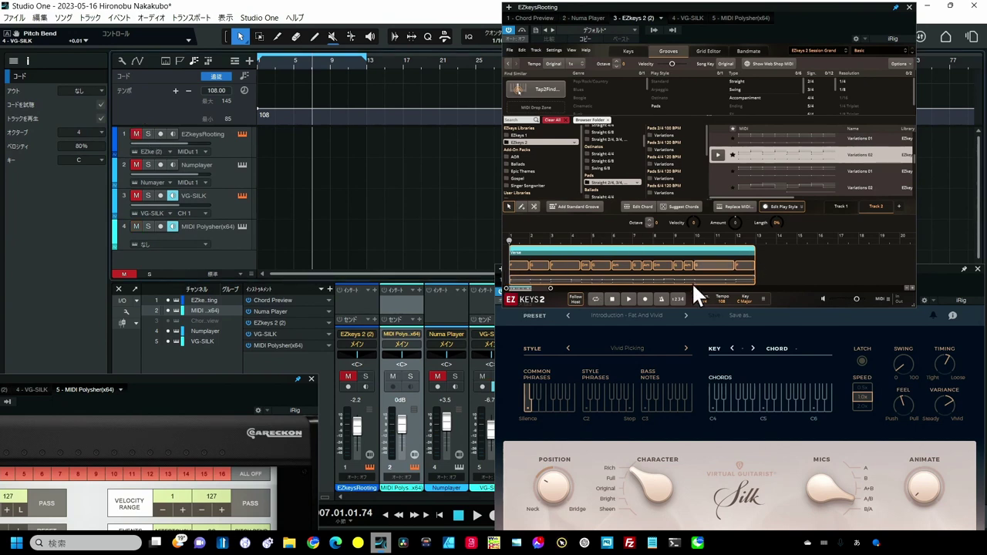
Set channel 1 of MIDI Polysher's direct note input to receive from EZkeys 2 (2).
{"action": "left_click", "coordinate": [230, 150]}
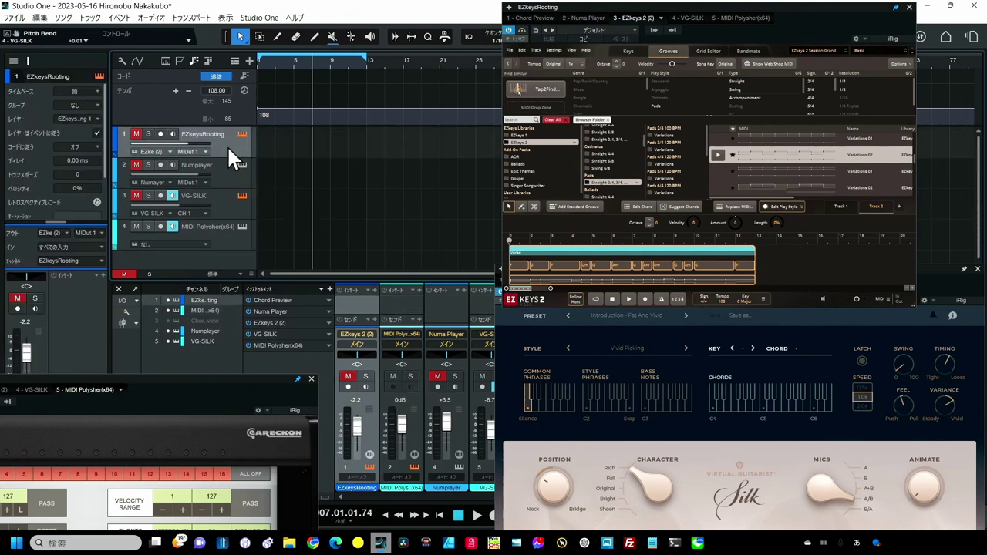
{"action": "left_click_drag", "start_coordinate": [220, 377], "coordinate": [376, 256]}
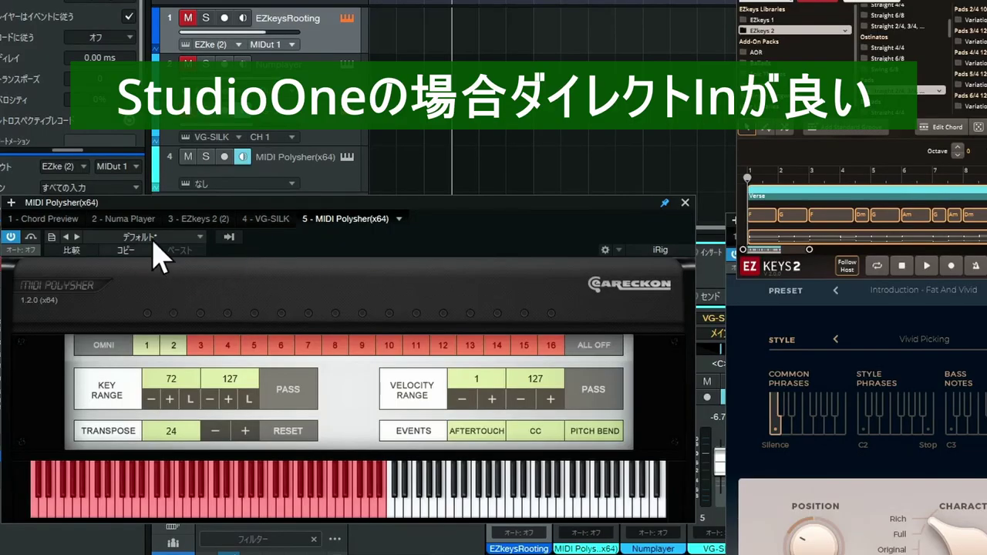
{"action": "left_click", "coordinate": [228, 238]}
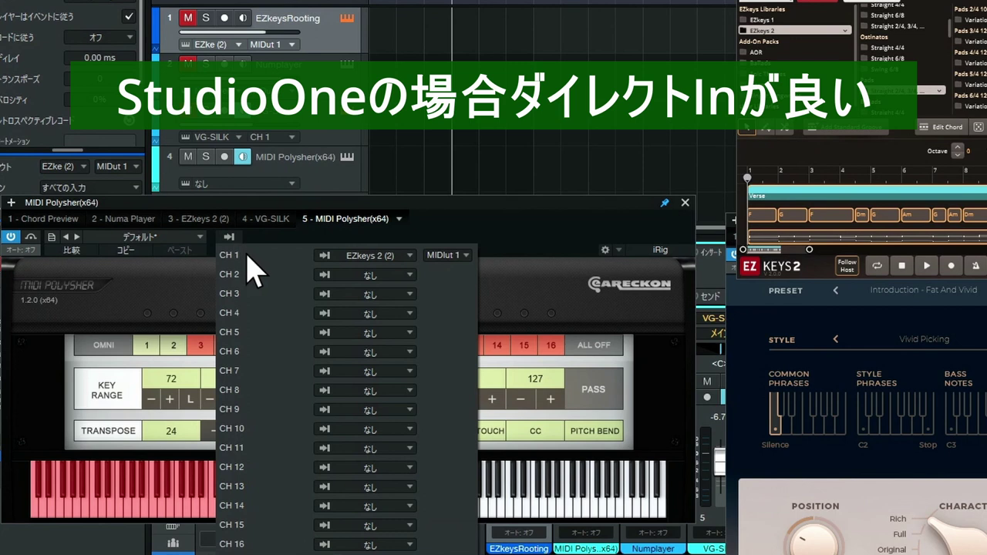
{"action": "left_click", "coordinate": [392, 258]}
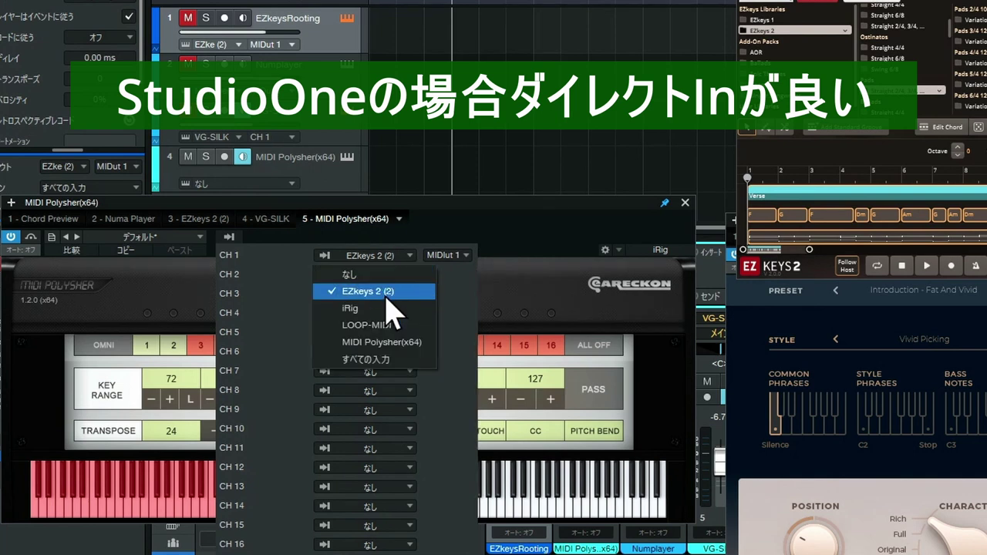
{"action": "left_click", "coordinate": [395, 289]}
{"action": "left_click", "coordinate": [444, 231]}
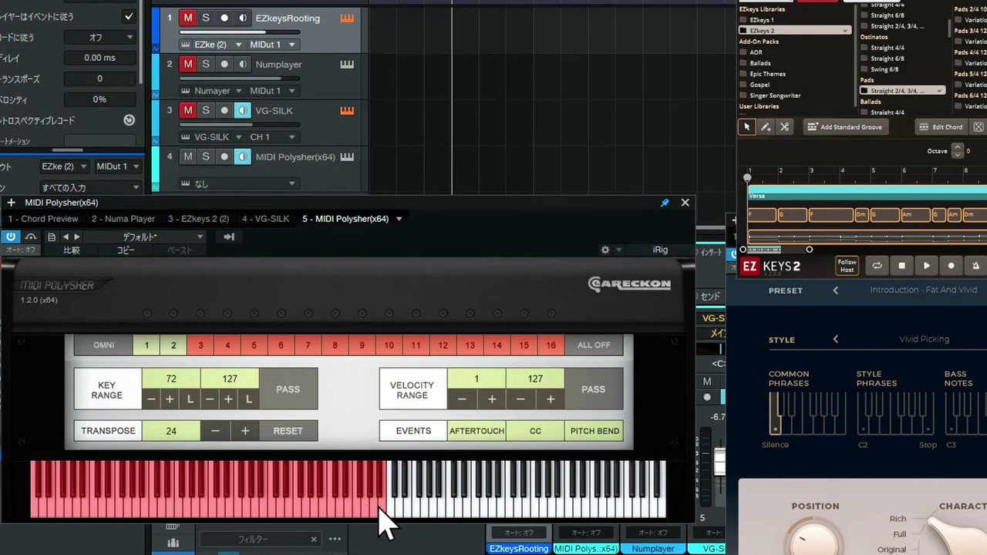
Lower the start of MIDI Polysher's key range to 60 and on to the lowest key, and play the Verse to test the Silk guitar's response.
{"action": "left_click", "coordinate": [332, 511]}
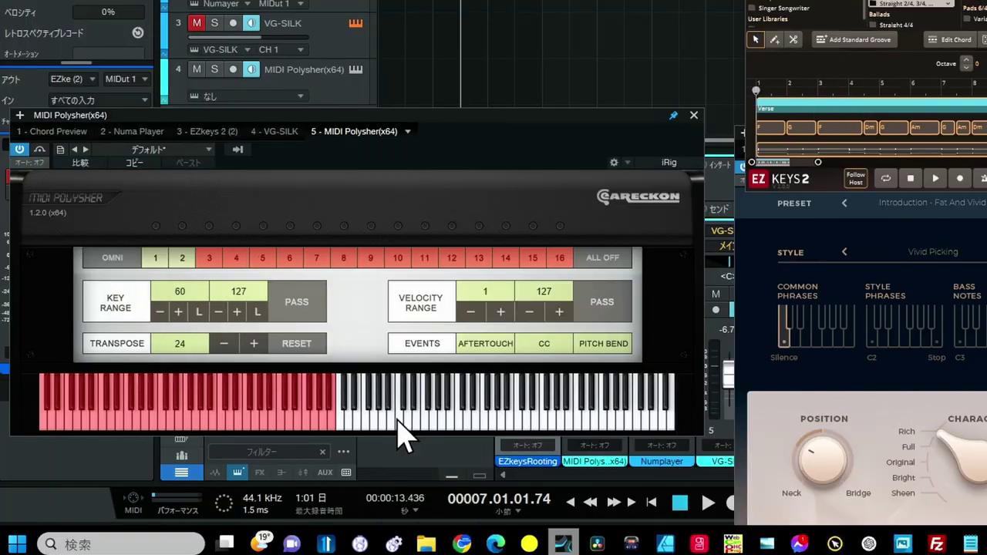
{"action": "left_click", "coordinate": [43, 421]}
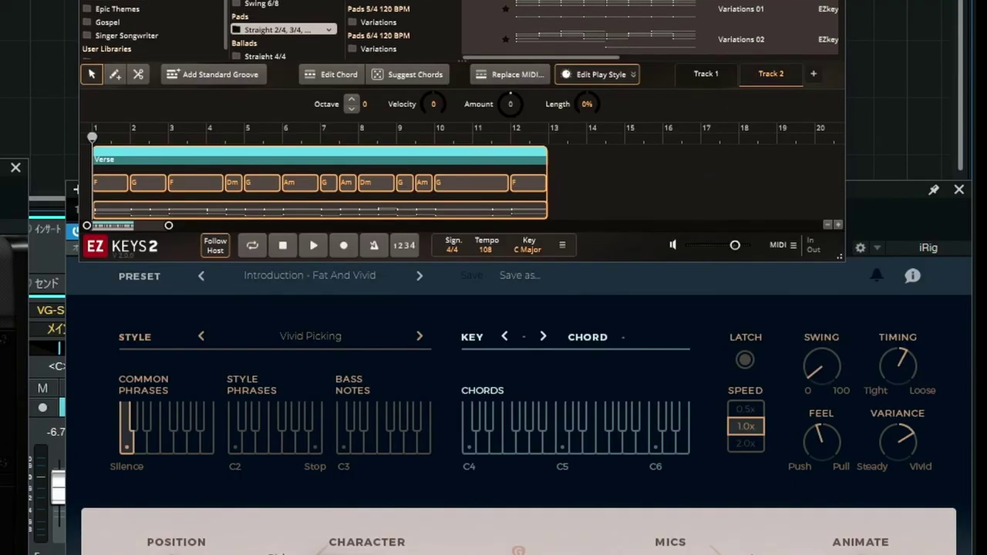
{"action": "key", "text": "space"}
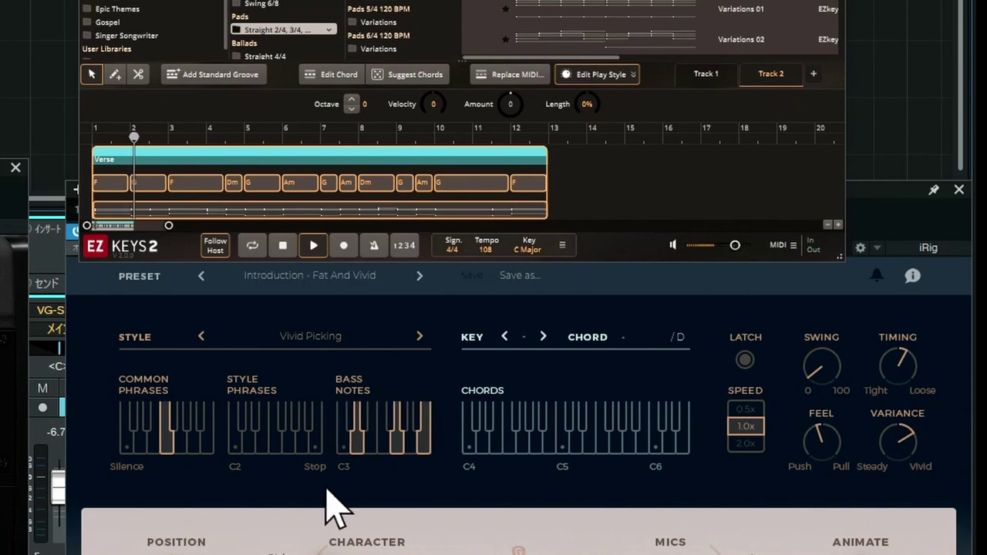
{"action": "left_click", "coordinate": [468, 424]}
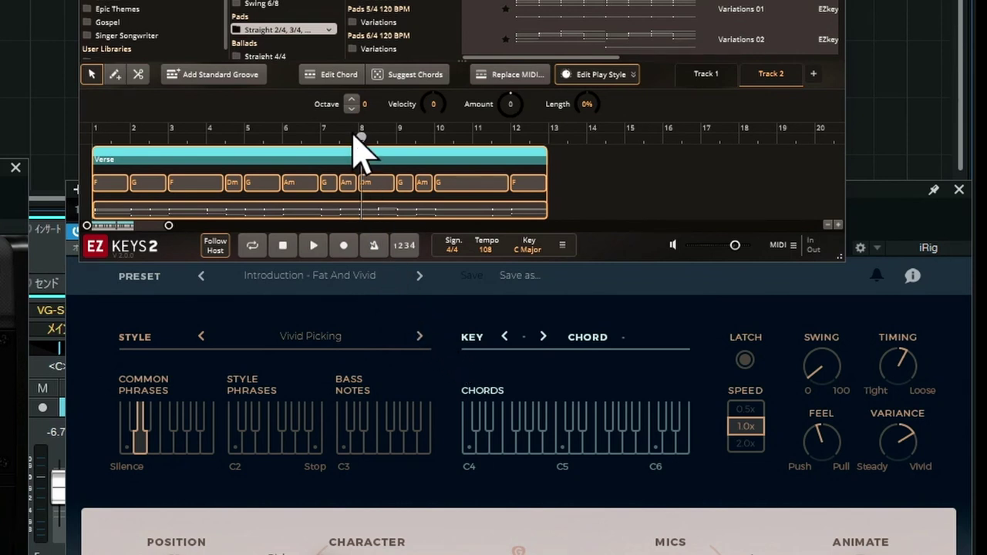
Raise the octave of the Verse block on EZkeys 2's Track 2 to 2.
{"action": "left_click", "coordinate": [351, 100]}
{"action": "left_click", "coordinate": [351, 101]}
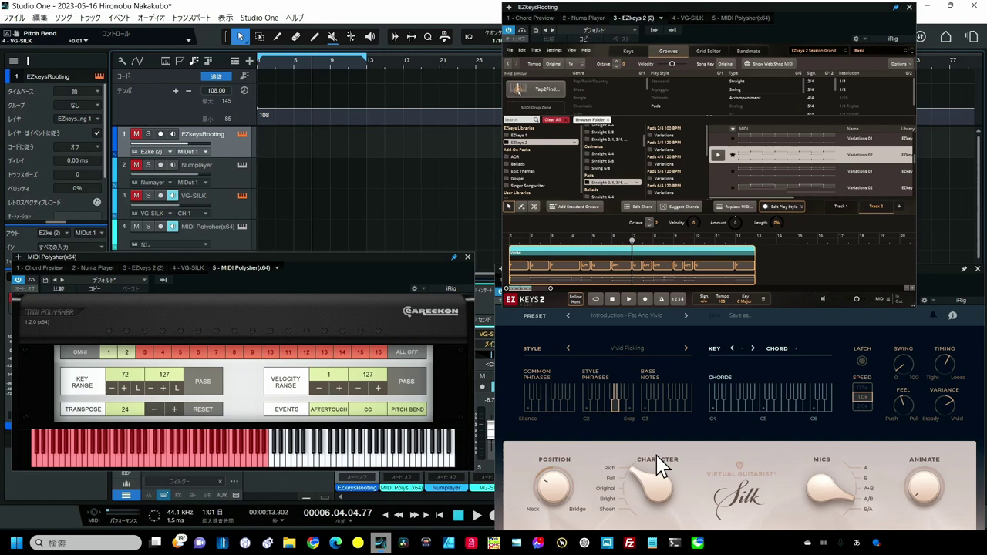
Play the song from the start and change the Silk preset through Introduction - Full Songwriter to Introduction - Ghost Under My.
{"action": "left_click", "coordinate": [437, 515]}
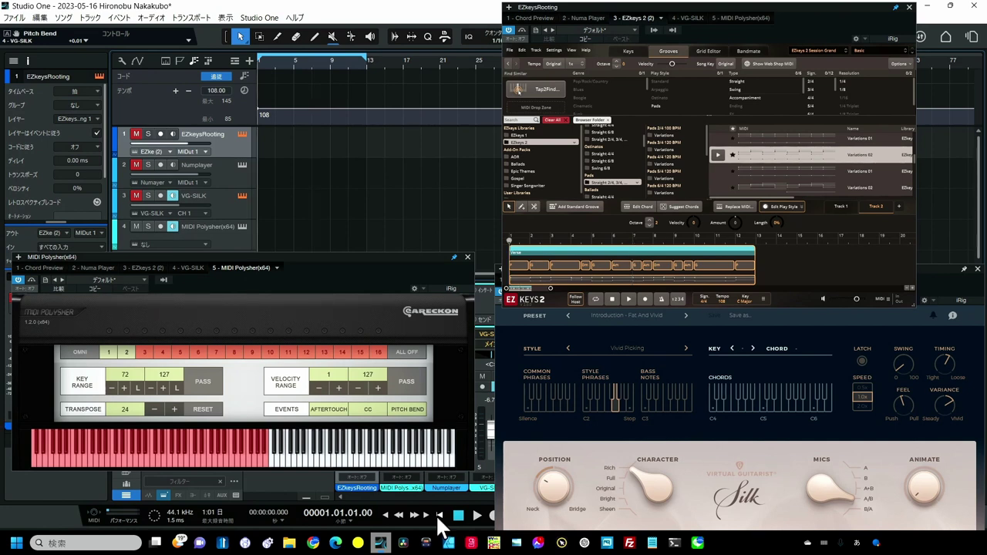
{"action": "left_click", "coordinate": [473, 515]}
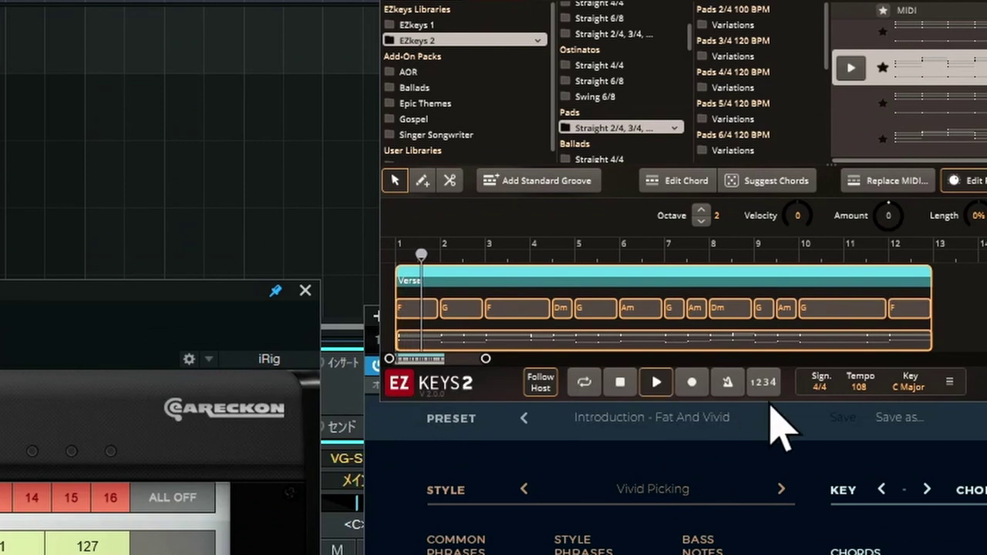
{"action": "left_click", "coordinate": [780, 417]}
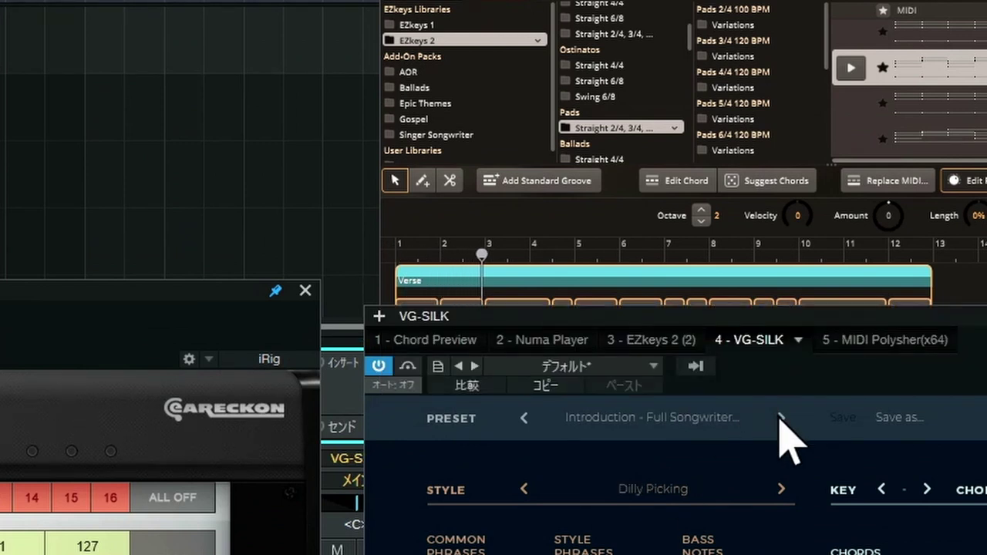
{"action": "left_click", "coordinate": [781, 417]}
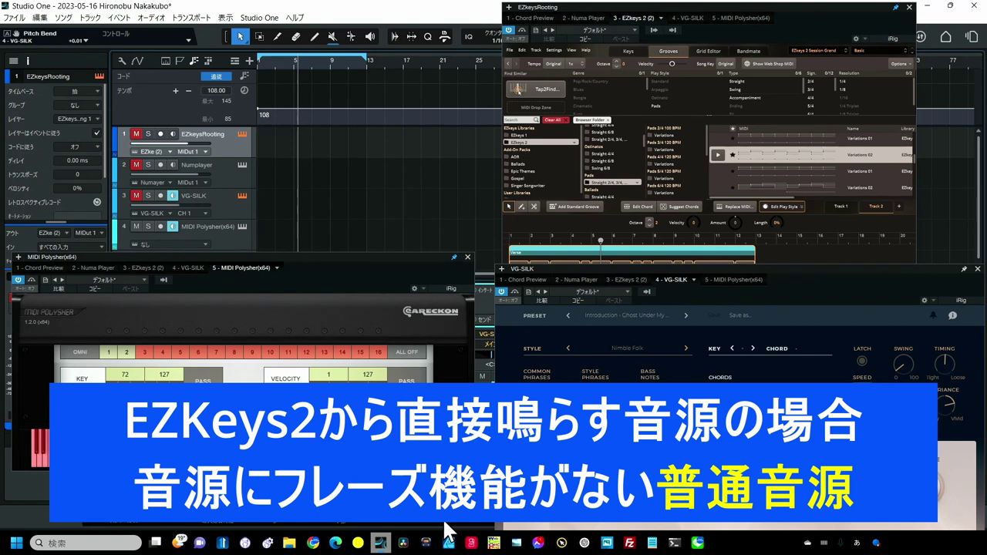
Show Track 1 in EZkeys 2 and make Numplayer the audible, monitored track in place of VG-SILK.
{"action": "left_click", "coordinate": [796, 10]}
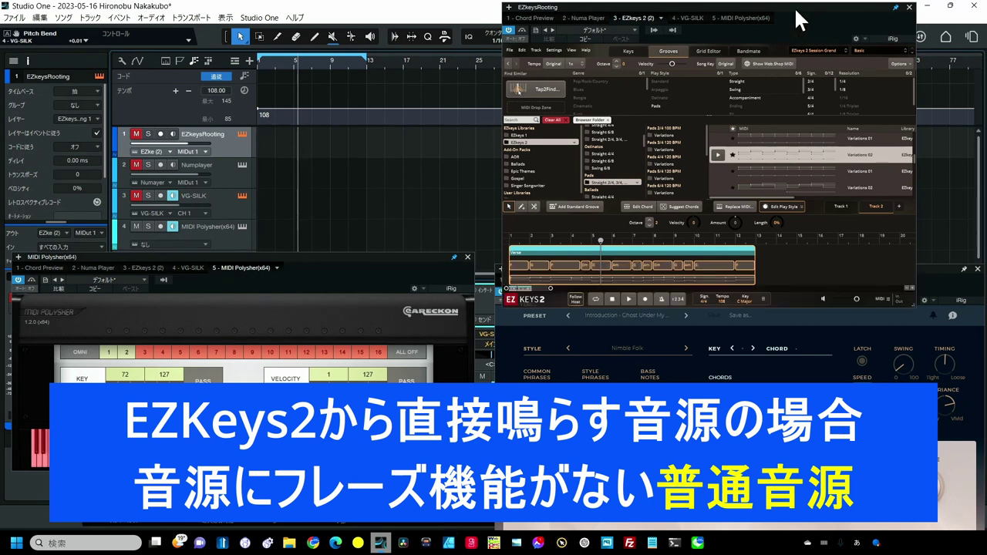
{"action": "left_click", "coordinate": [842, 206]}
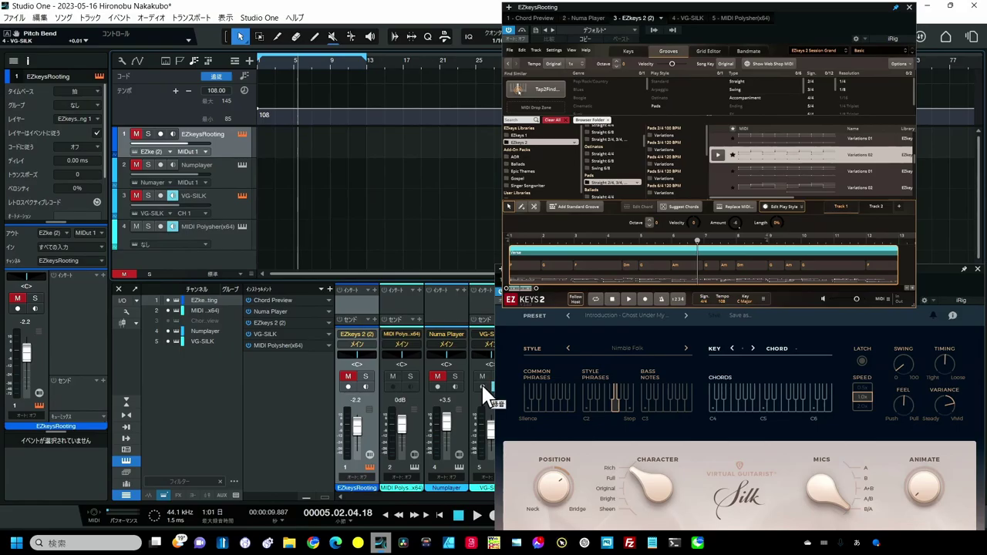
{"action": "left_click", "coordinate": [481, 377]}
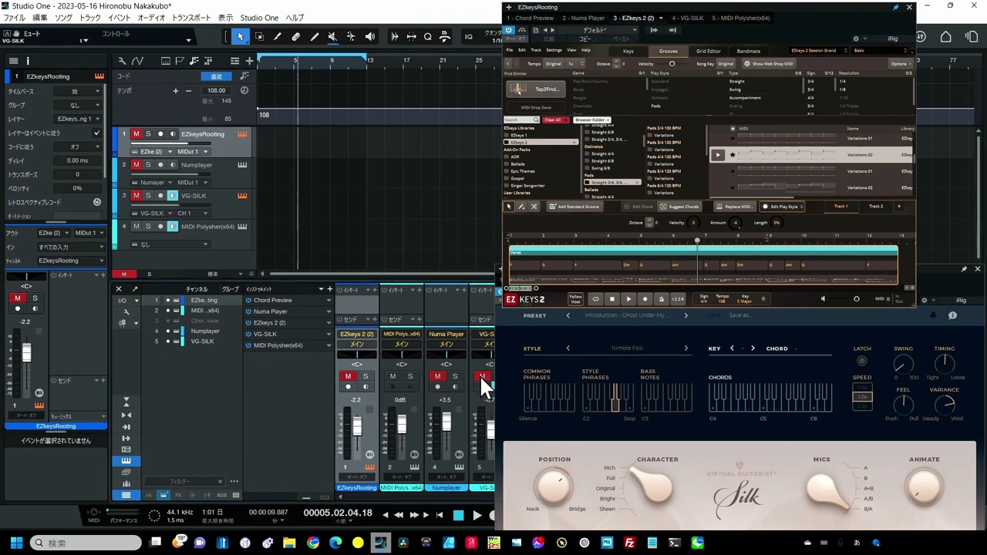
{"action": "left_click", "coordinate": [441, 374]}
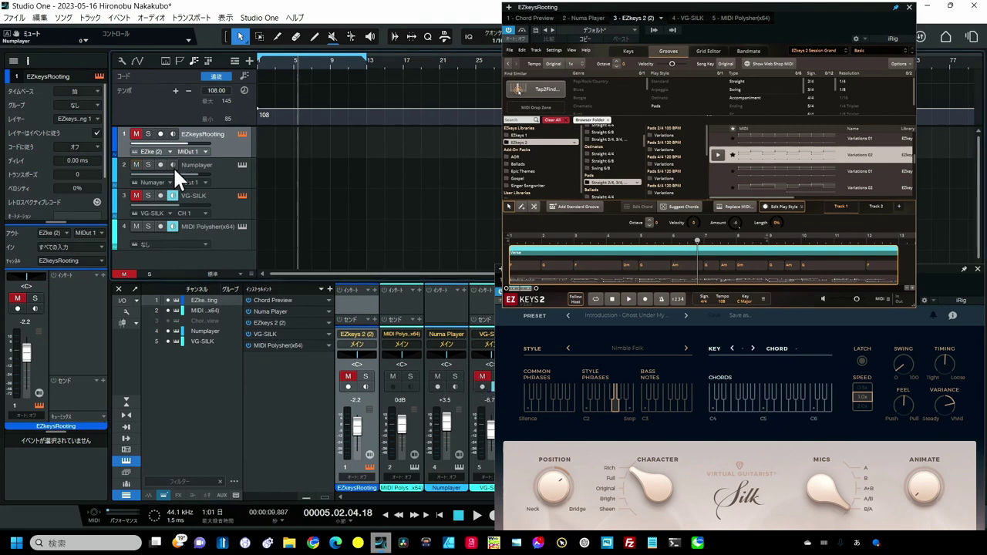
{"action": "left_click", "coordinate": [172, 162]}
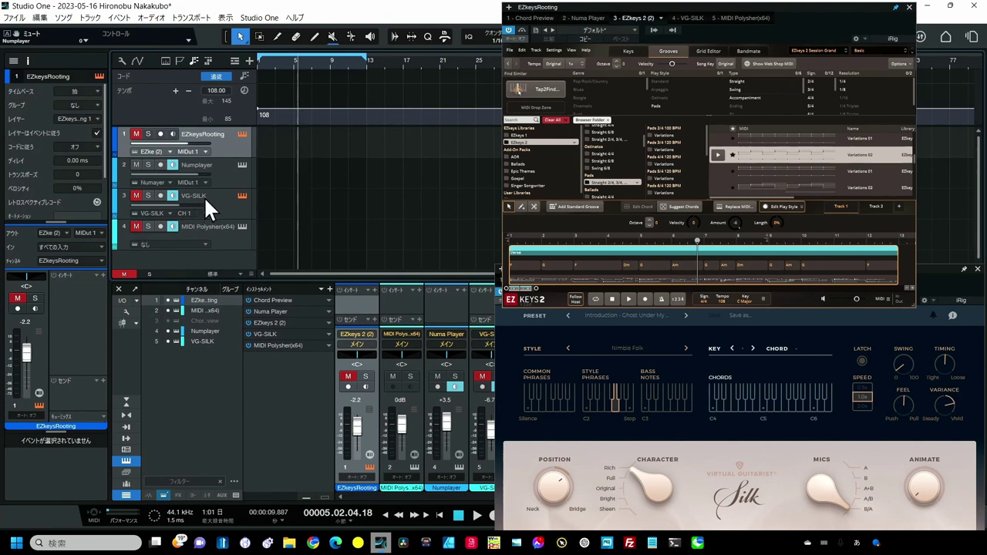
Show the Numplayer track's instrument and select EZkeys 2 (2) as its input and Numa Player as its output.
{"action": "left_click", "coordinate": [235, 166]}
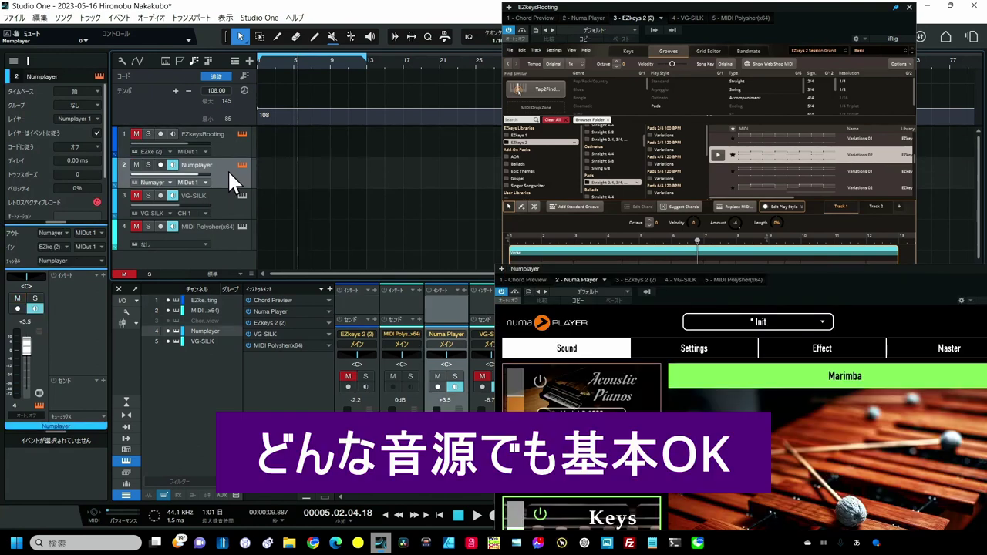
{"action": "left_click_drag", "start_coordinate": [576, 282], "coordinate": [451, 172]}
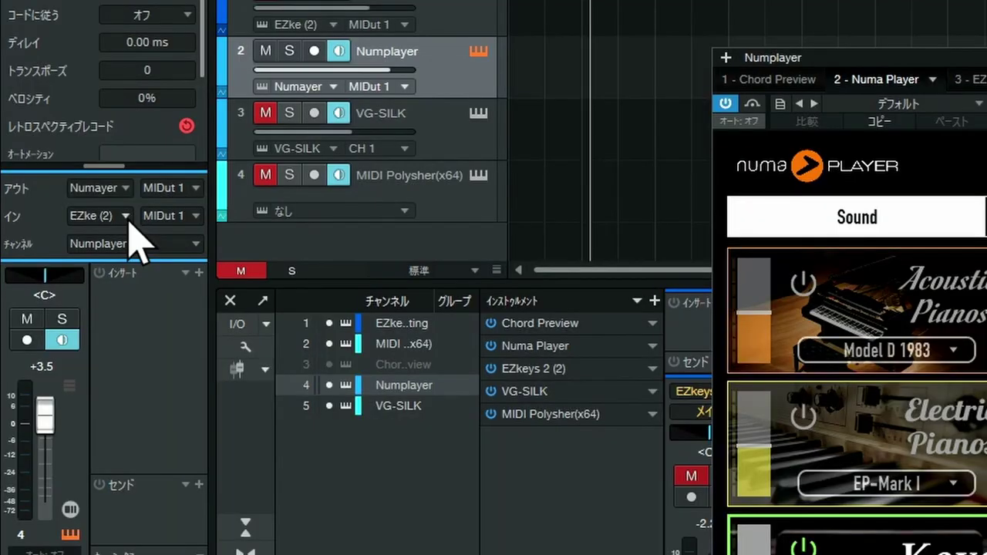
{"action": "left_click", "coordinate": [68, 245]}
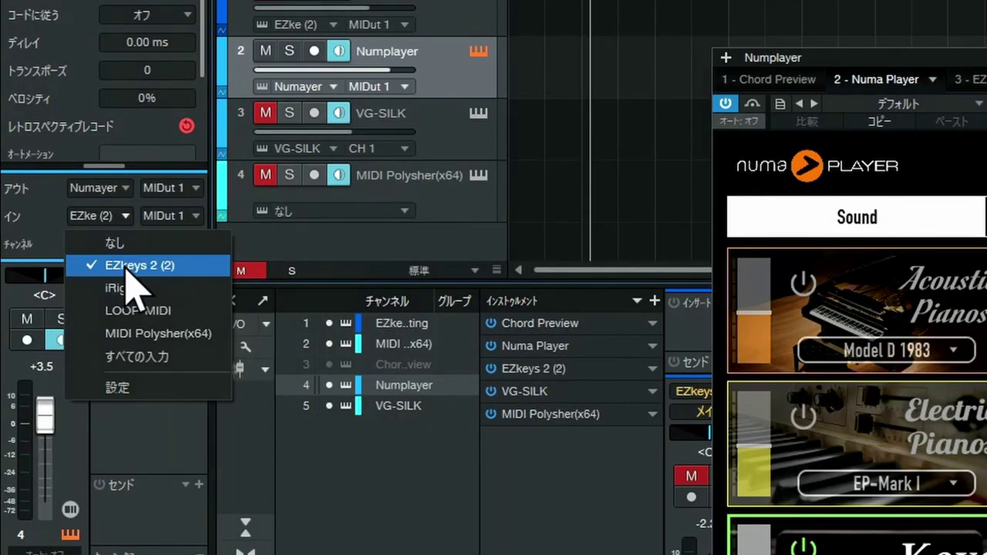
{"action": "left_click", "coordinate": [126, 267]}
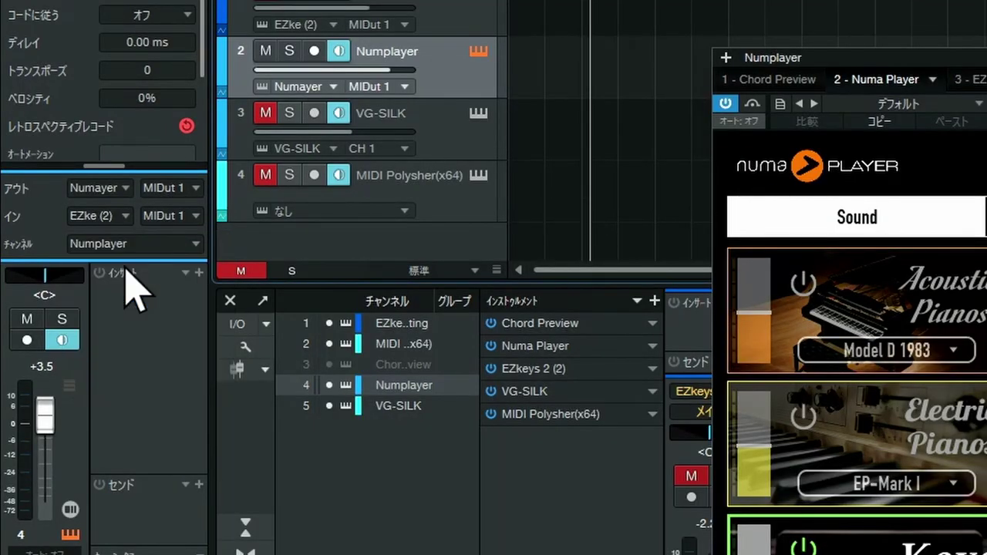
{"action": "left_click", "coordinate": [126, 186]}
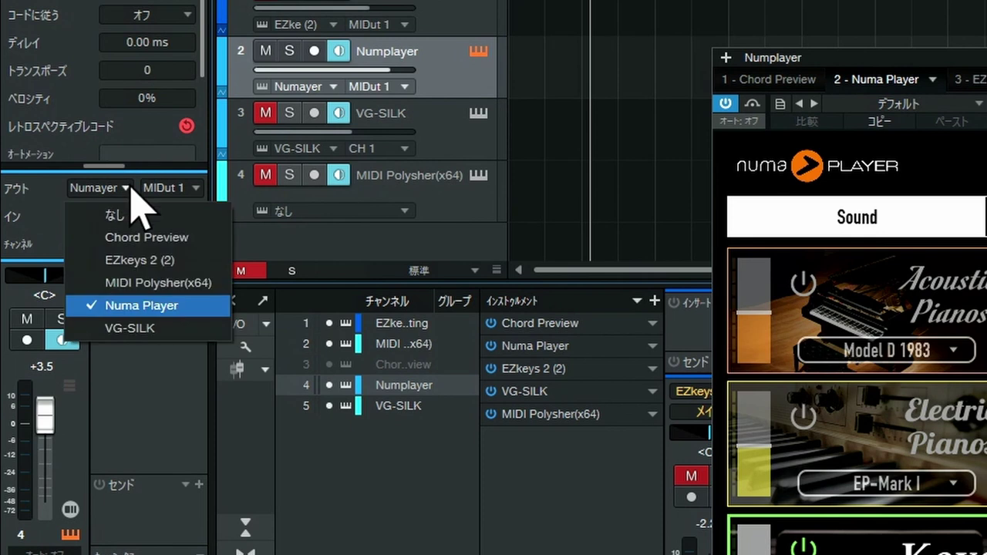
{"action": "left_click", "coordinate": [139, 307]}
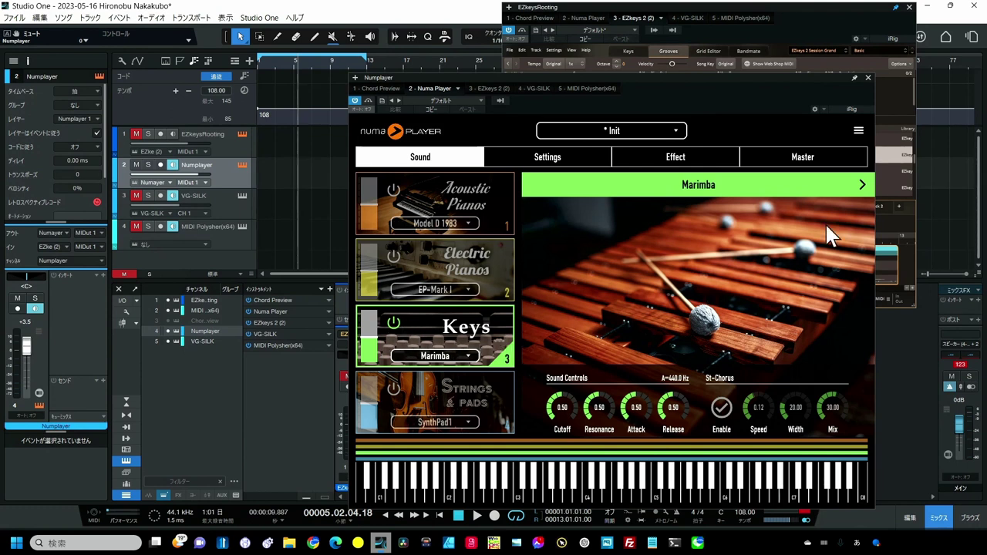
Look through Numa Player's Keys sounds and its library, and try the Marimba on the on-screen keyboard.
{"action": "left_click", "coordinate": [861, 184]}
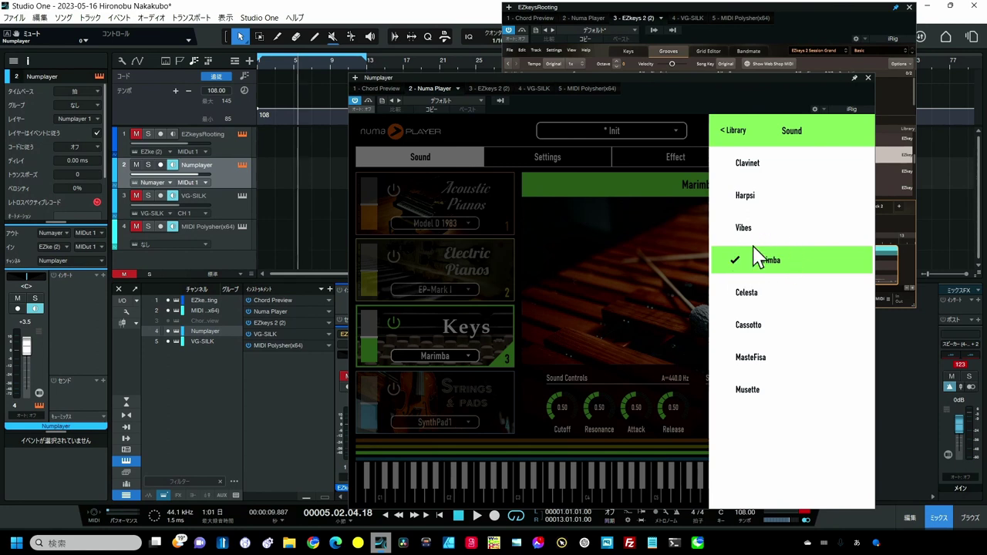
{"action": "left_click", "coordinate": [731, 130]}
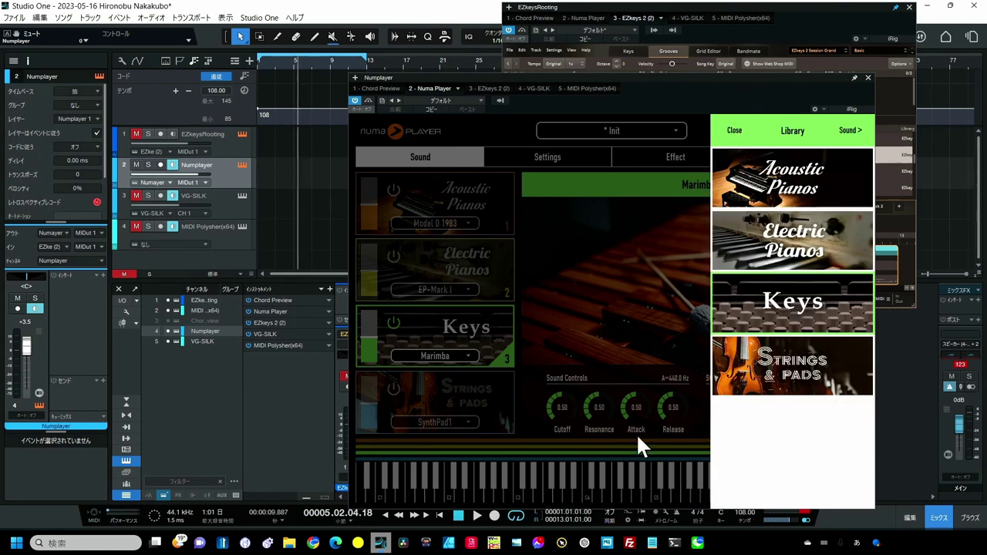
{"action": "left_click", "coordinate": [617, 494]}
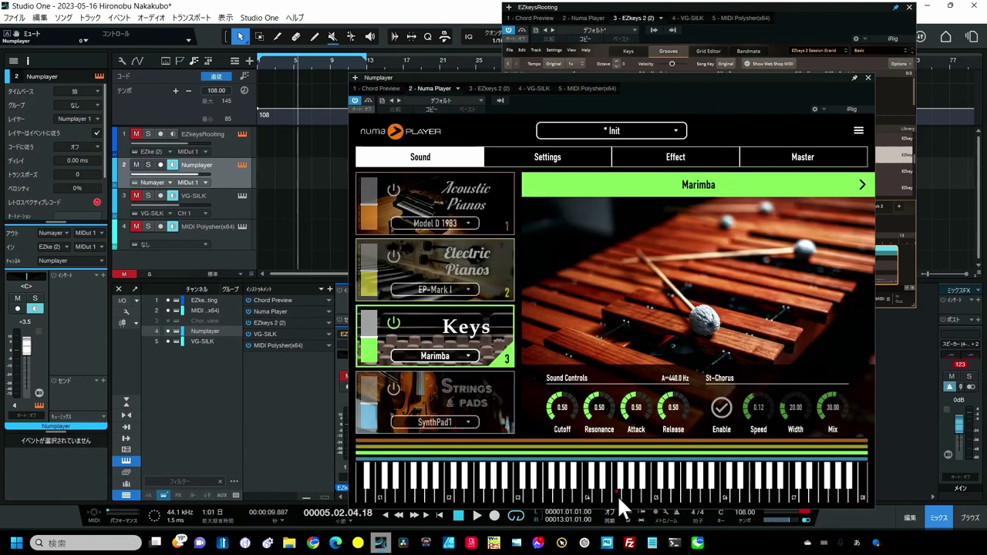
{"action": "left_click", "coordinate": [617, 494]}
{"action": "left_click", "coordinate": [628, 494]}
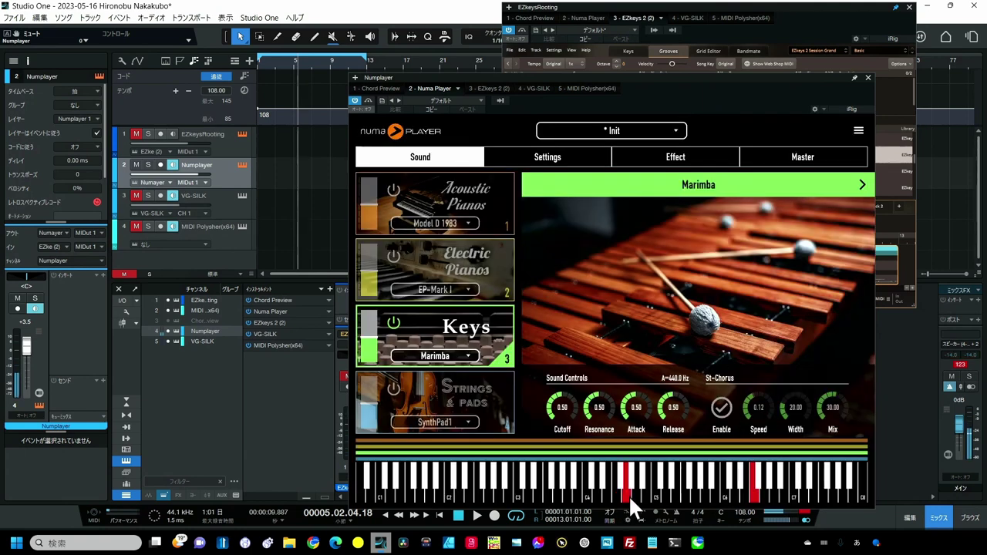
{"action": "left_click", "coordinate": [597, 494]}
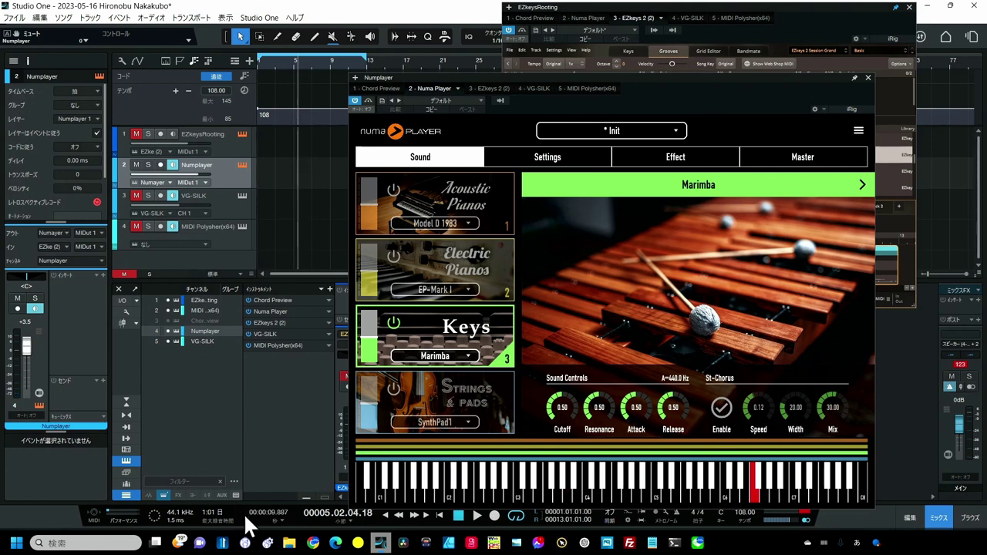
Play the song from the start to hear EZkeys Track 1 through the Marimba, with the EZkeys 2 window in view.
{"action": "left_click", "coordinate": [459, 514]}
{"action": "left_click", "coordinate": [460, 514]}
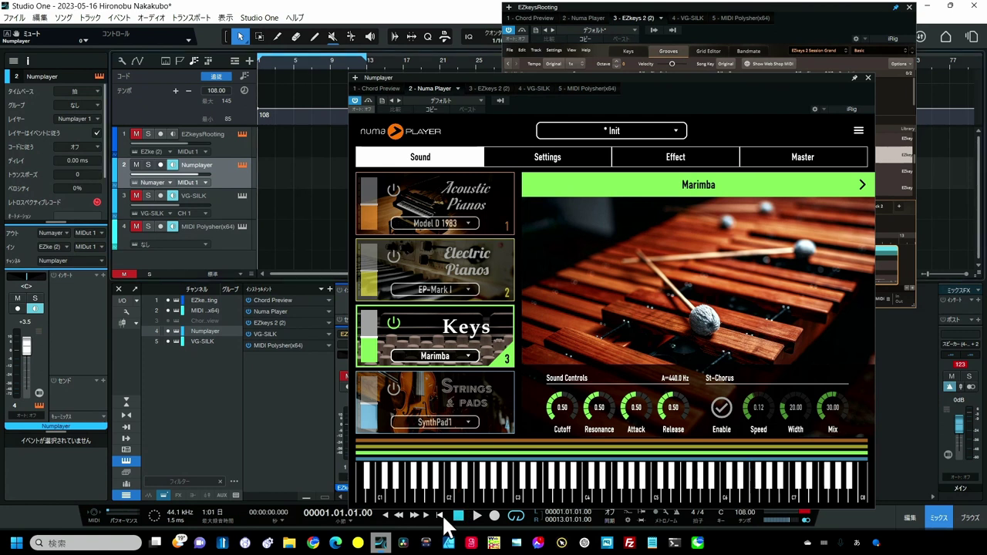
{"action": "left_click", "coordinate": [476, 515]}
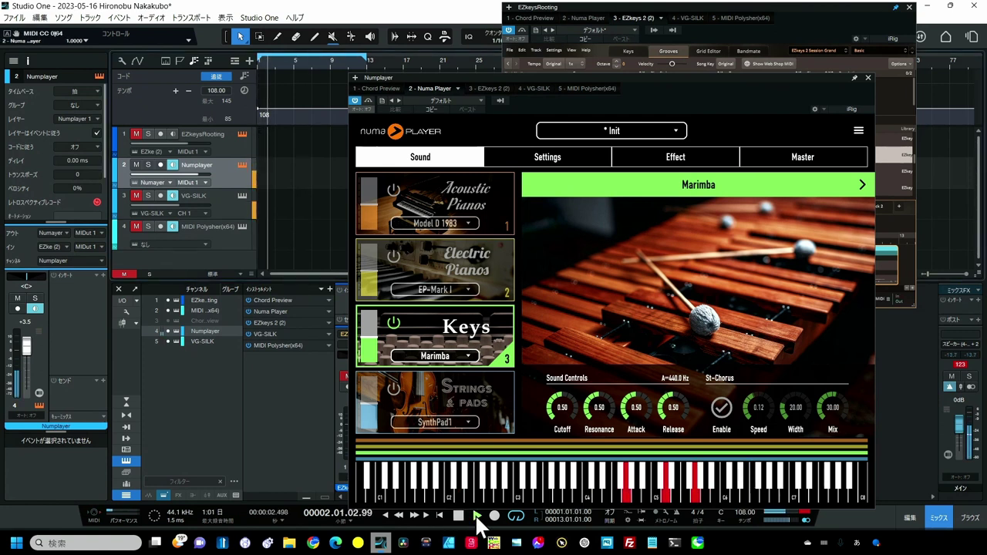
{"action": "left_click", "coordinate": [634, 7]}
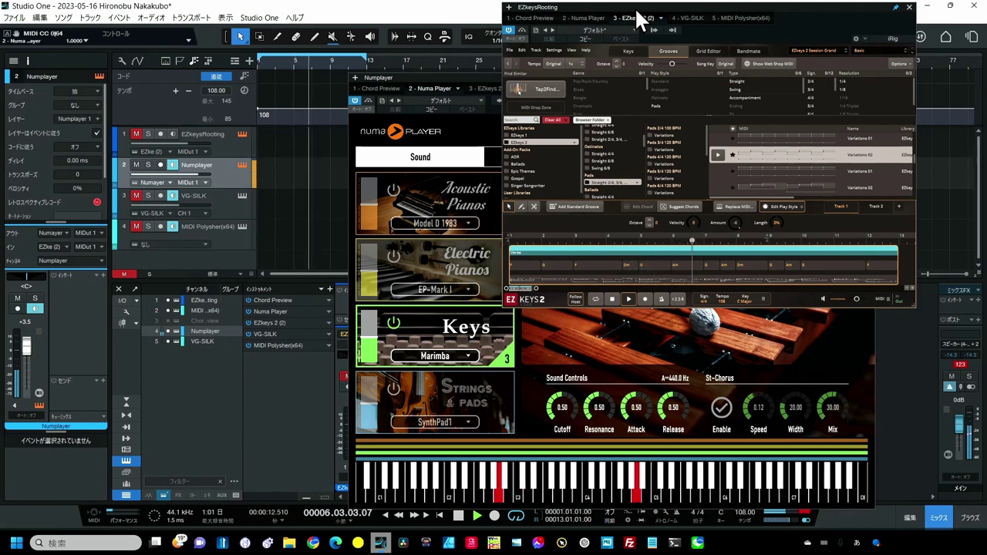
{"action": "left_click", "coordinate": [457, 515]}
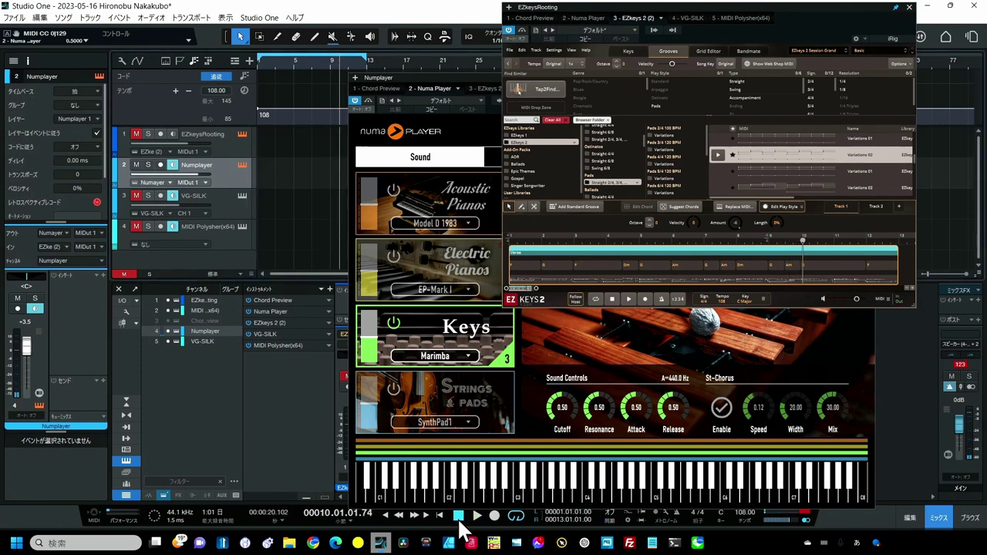
Replace the Keys part in Numa Player with Strings & Pads using the SynthPad2 sound, and play the song to hear it.
{"action": "left_click", "coordinate": [395, 331]}
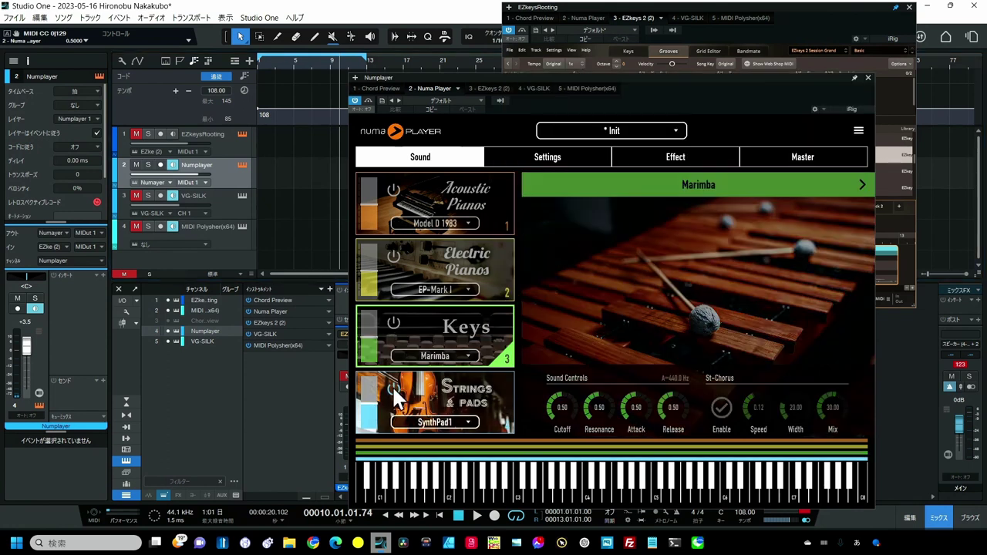
{"action": "left_click", "coordinate": [454, 422]}
{"action": "left_click", "coordinate": [861, 185]}
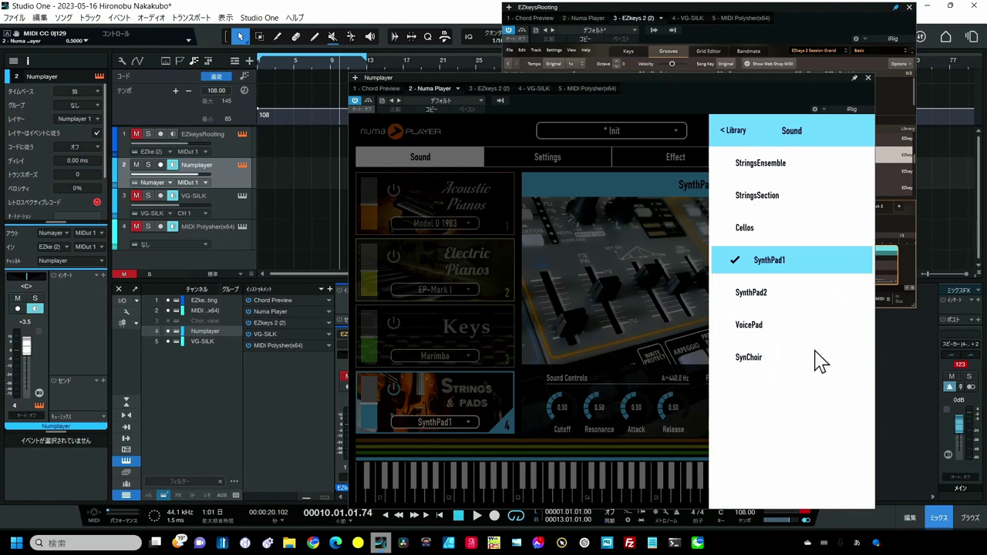
{"action": "left_click", "coordinate": [759, 300]}
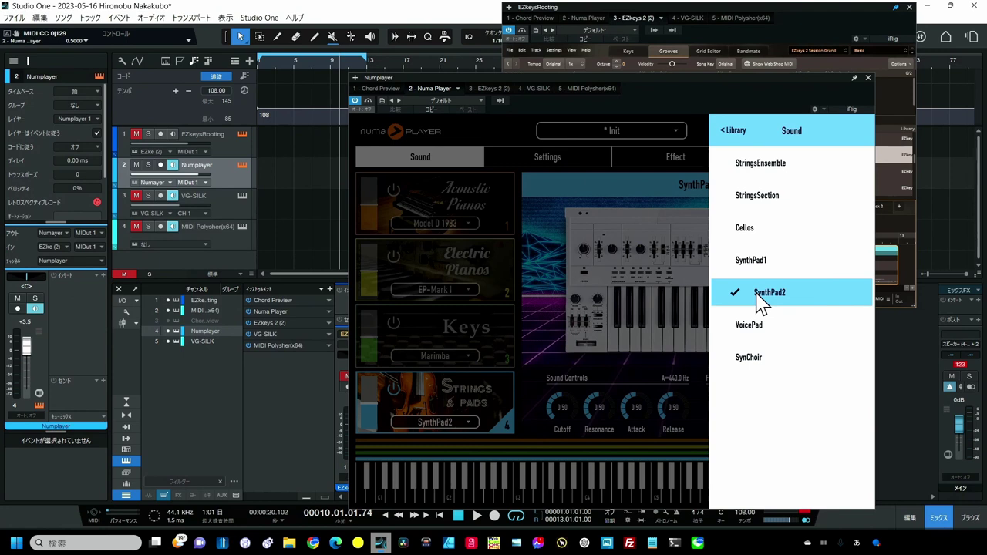
{"action": "left_click", "coordinate": [743, 131]}
{"action": "left_click", "coordinate": [475, 514]}
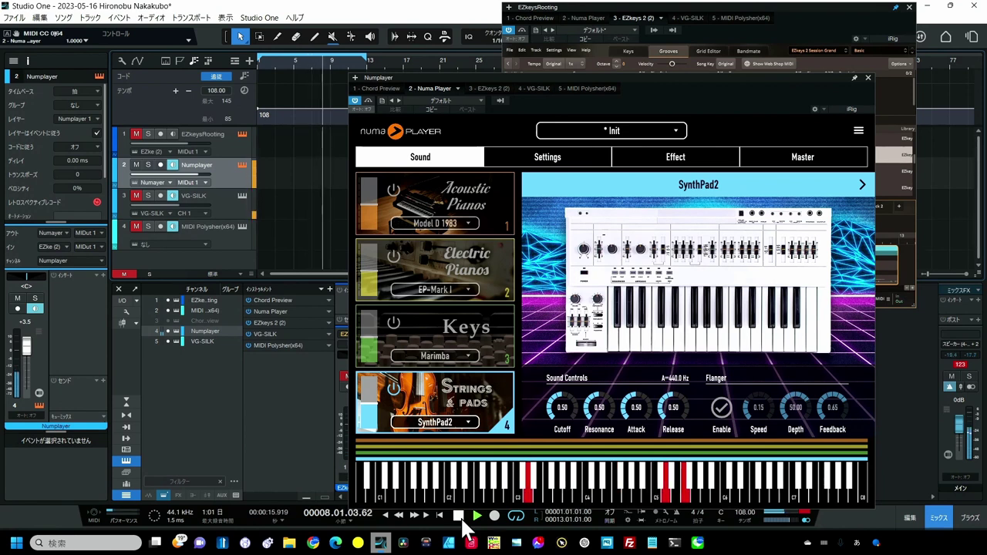
{"action": "left_click", "coordinate": [461, 517]}
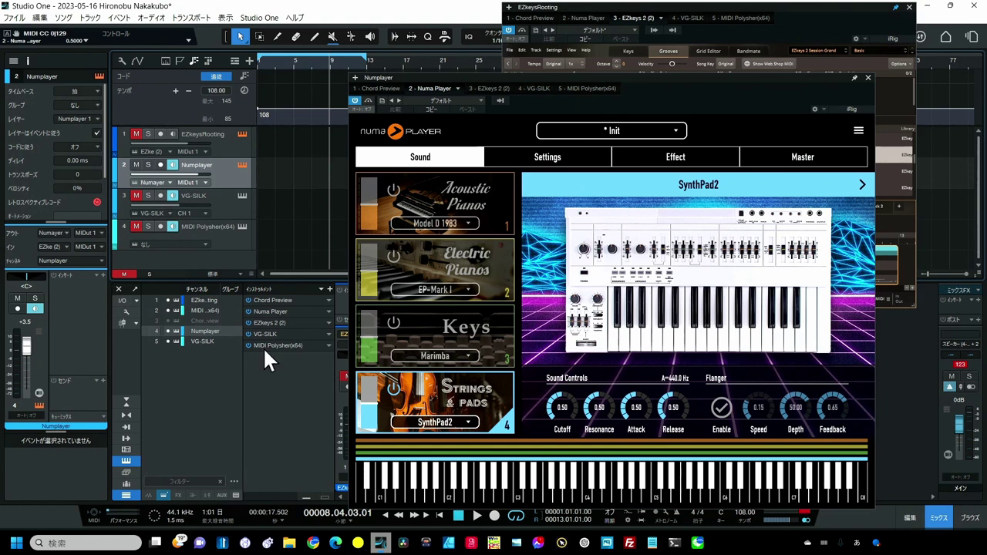
Switch EZkeys 2 to Track 2 and play the song from the start to hear its chords through SynthPad2.
{"action": "left_click", "coordinate": [668, 16]}
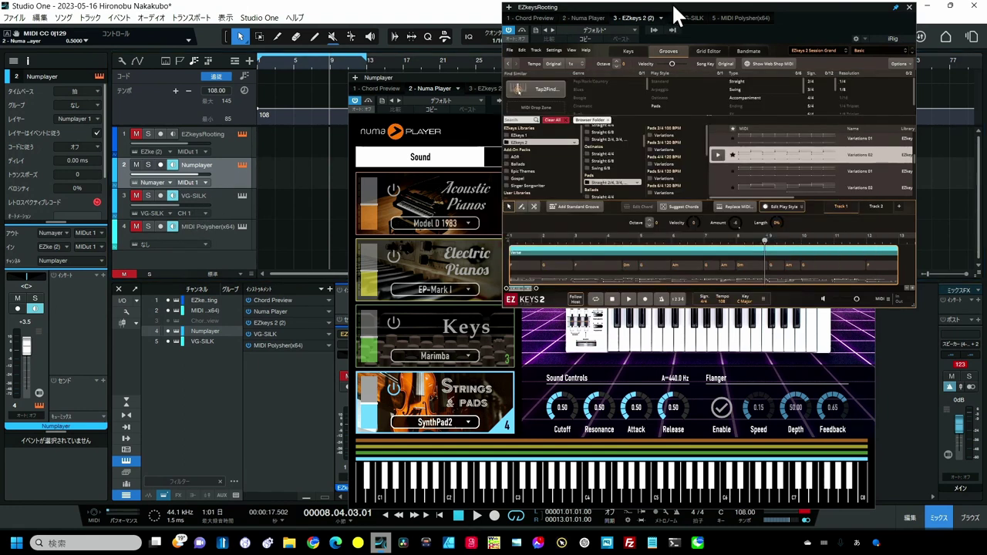
{"action": "left_click", "coordinate": [874, 206]}
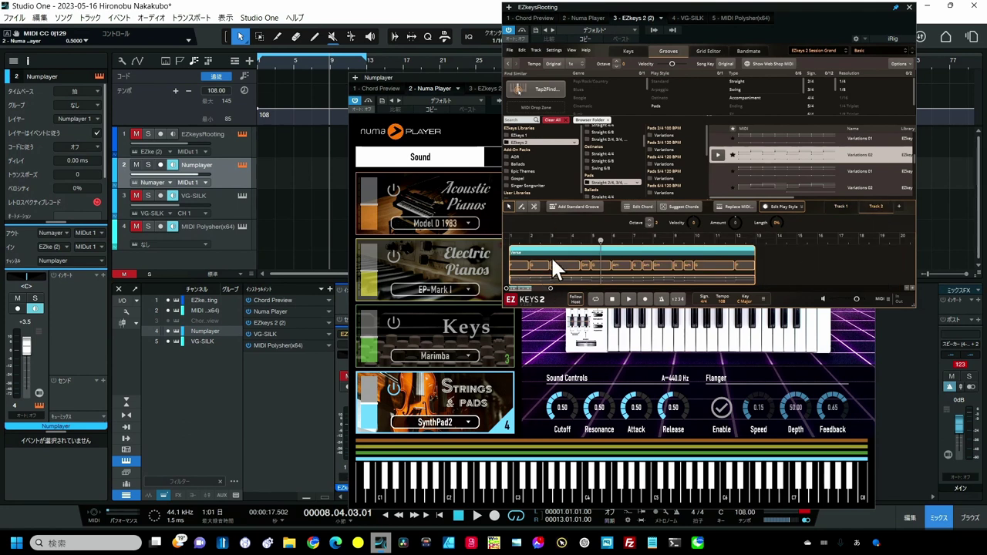
{"action": "left_click", "coordinate": [439, 515]}
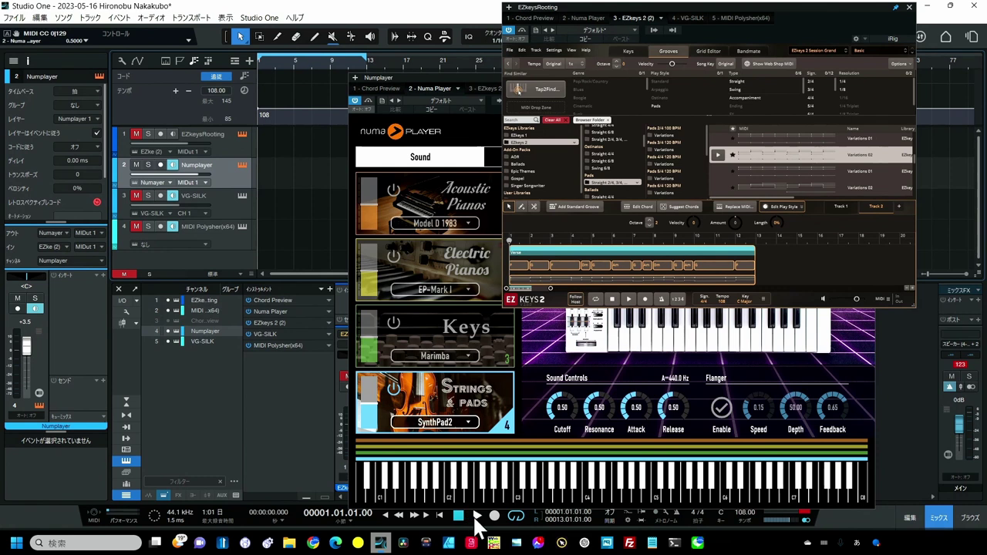
{"action": "left_click", "coordinate": [476, 517]}
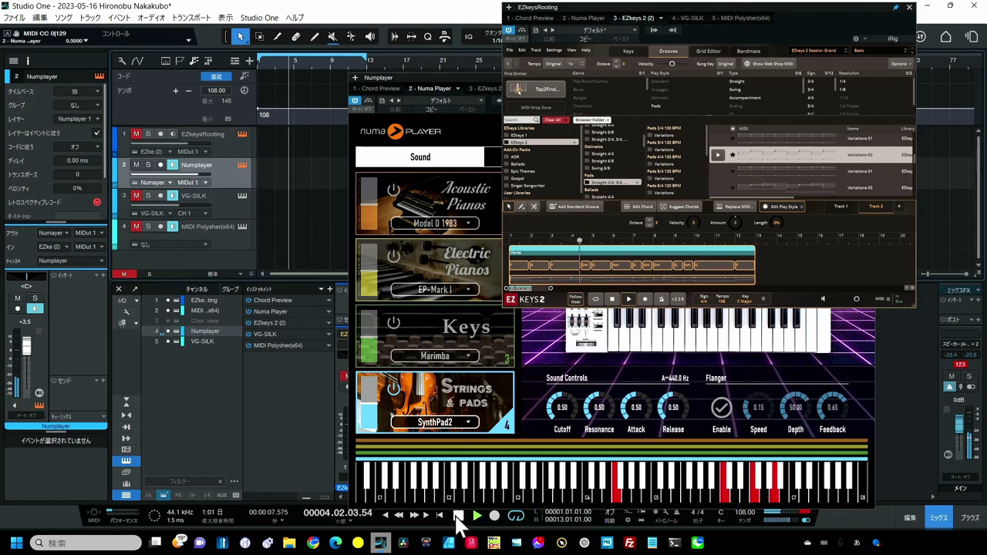
{"action": "left_click", "coordinate": [456, 516]}
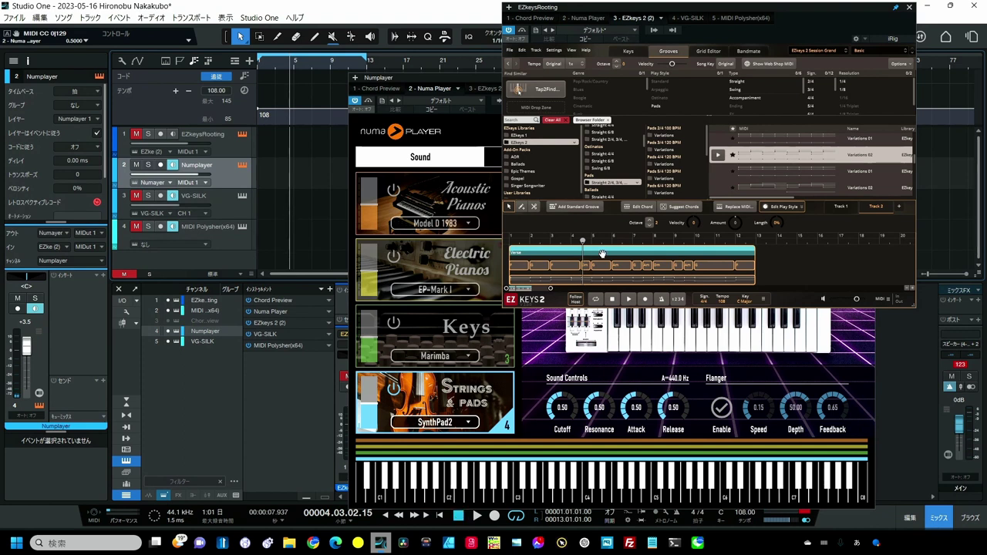
Set the octave of Track 2's verse to 0 and play the song from the start to hear the change.
{"action": "left_click", "coordinate": [649, 225]}
{"action": "left_click", "coordinate": [649, 225]}
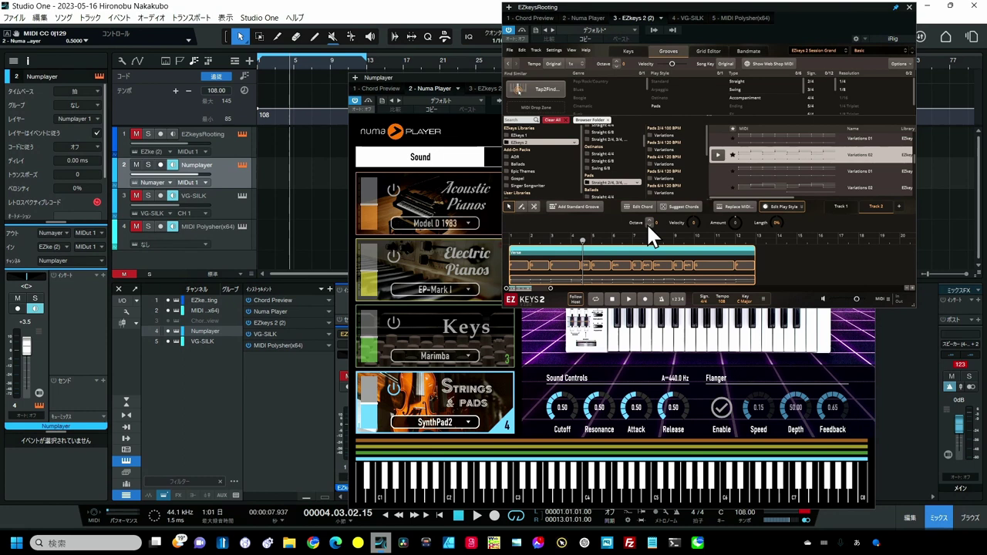
{"action": "left_click", "coordinate": [460, 515]}
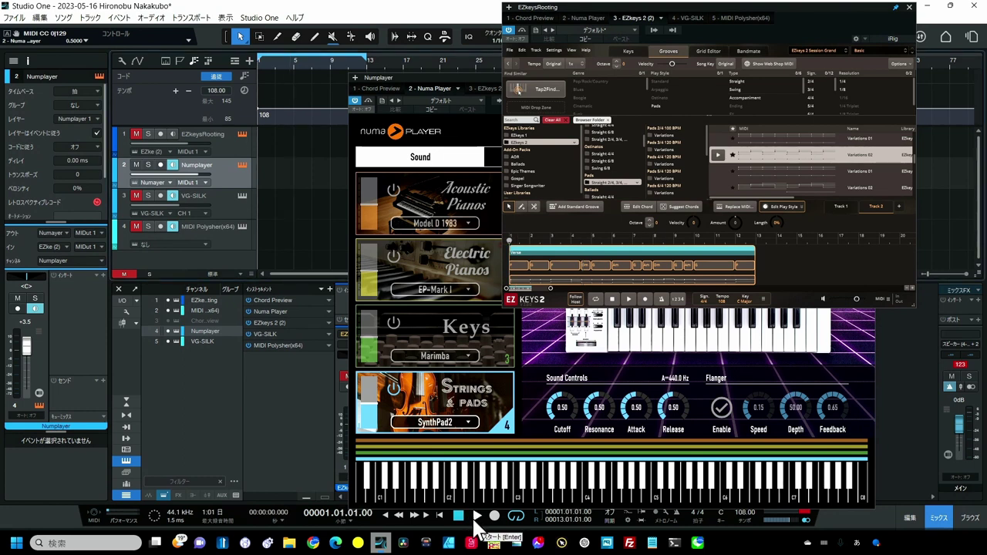
{"action": "left_click", "coordinate": [475, 515]}
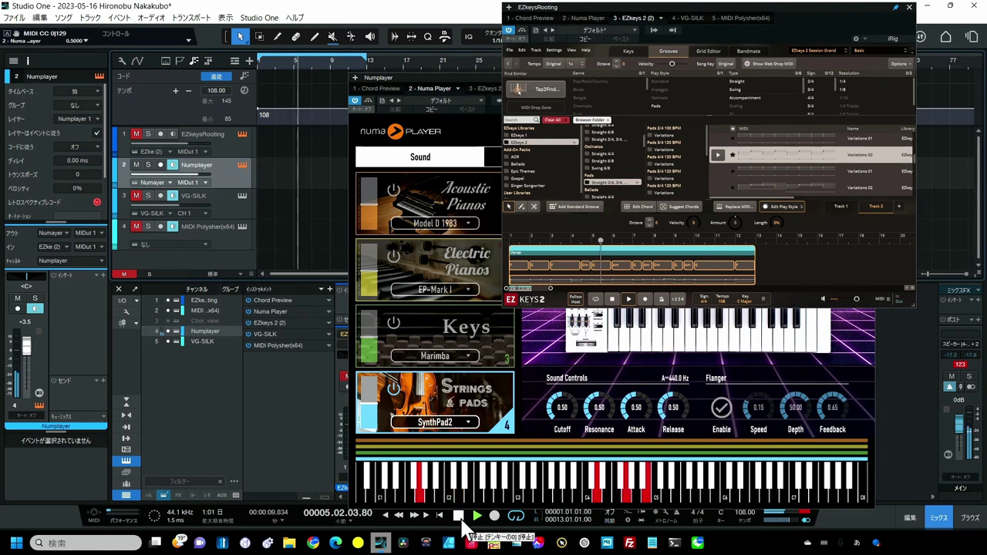
{"action": "left_click", "coordinate": [460, 516]}
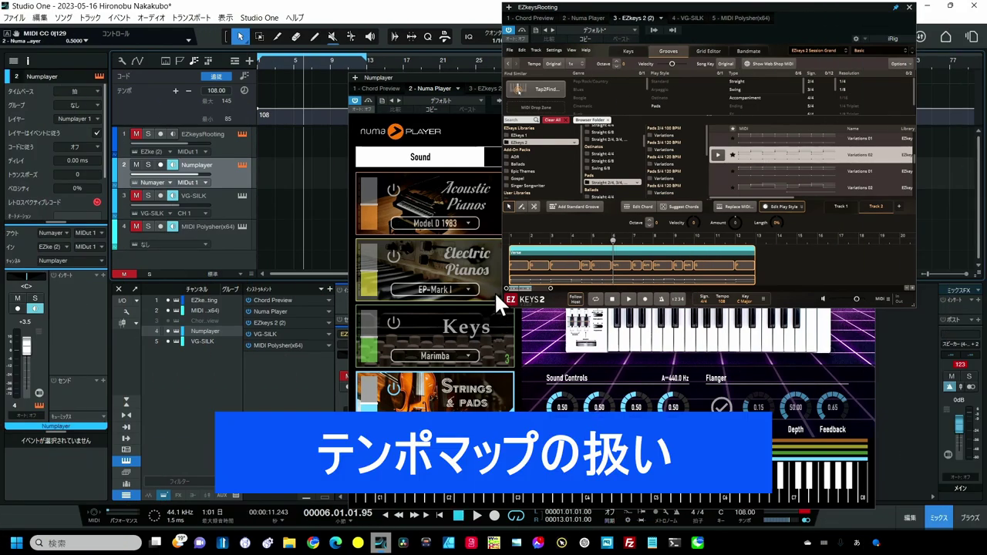
Try a tempo dip to 85 around bars 12 to 16 on Studio One's tempo track, and delete its tempo points.
{"action": "left_click", "coordinate": [486, 145]}
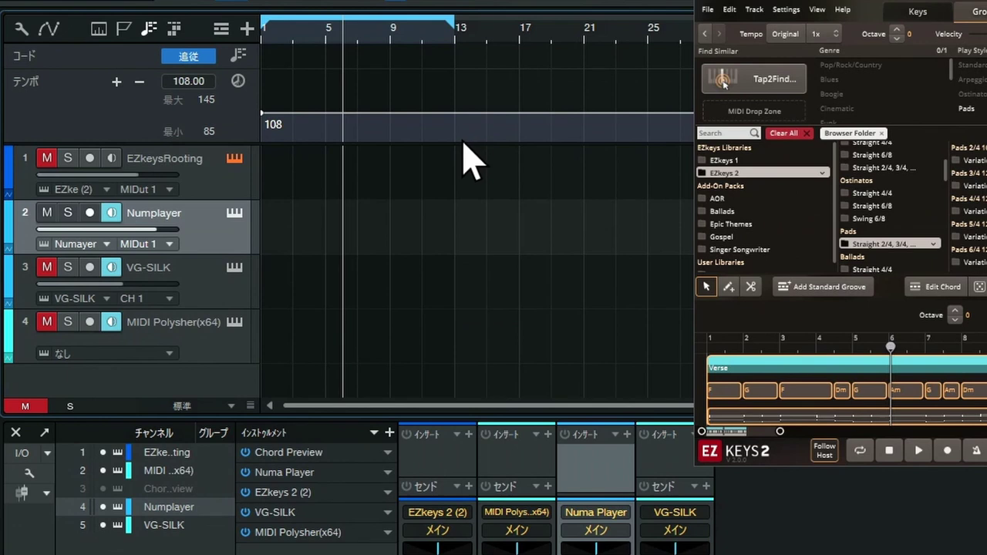
{"action": "left_click", "coordinate": [454, 114]}
{"action": "left_click_drag", "start_coordinate": [458, 121], "coordinate": [469, 151]}
{"action": "left_click_drag", "start_coordinate": [502, 137], "coordinate": [502, 111]}
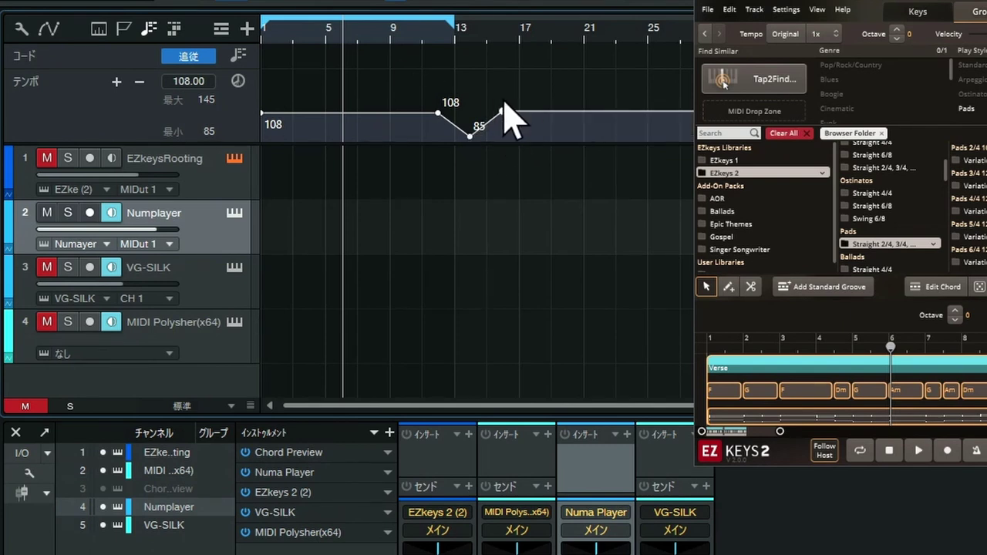
{"action": "left_click_drag", "start_coordinate": [520, 71], "coordinate": [425, 141]}
{"action": "key", "text": "Delete"}
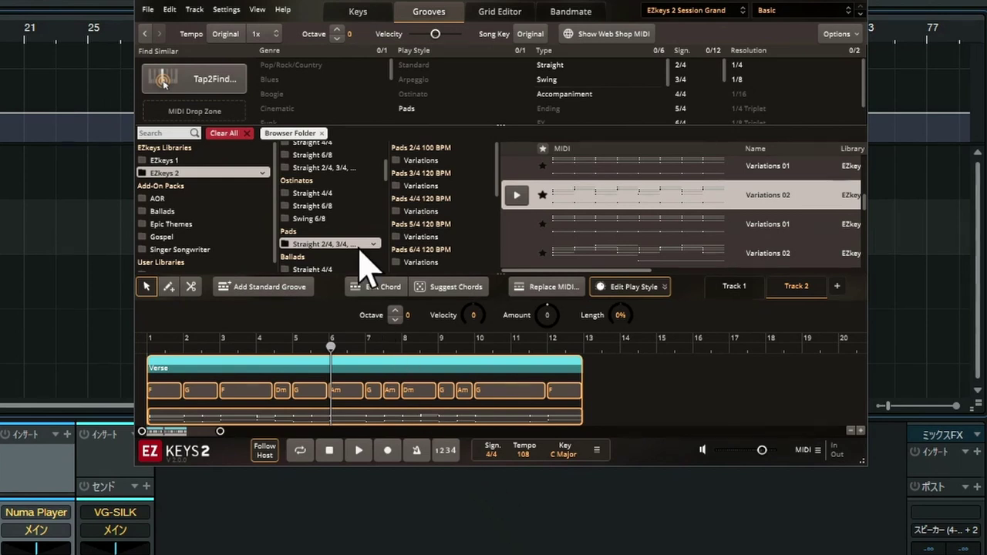
Enlarge the EZkeys 2 window and open its Tempo Editor.
{"action": "left_click", "coordinate": [256, 11]}
{"action": "left_click", "coordinate": [286, 115]}
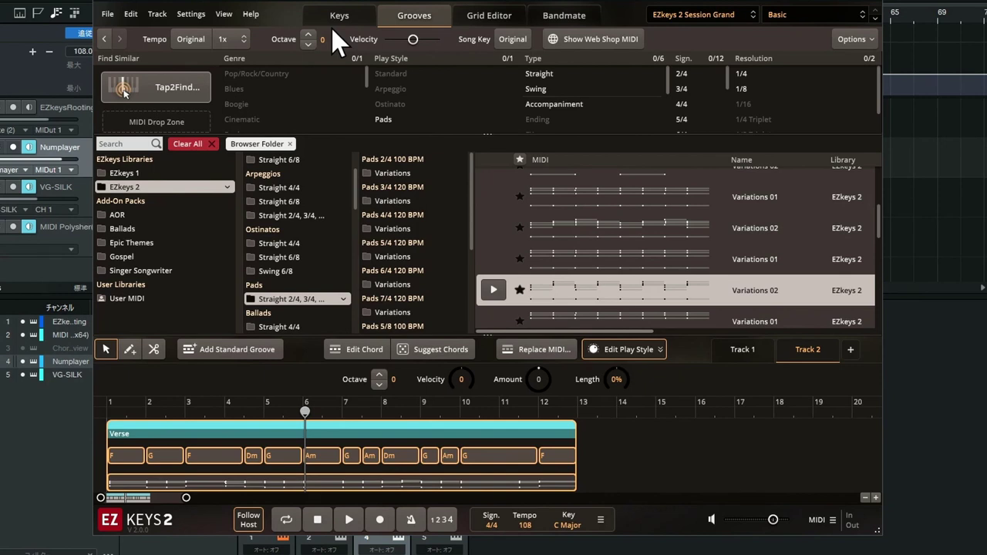
{"action": "right_click", "coordinate": [525, 404]}
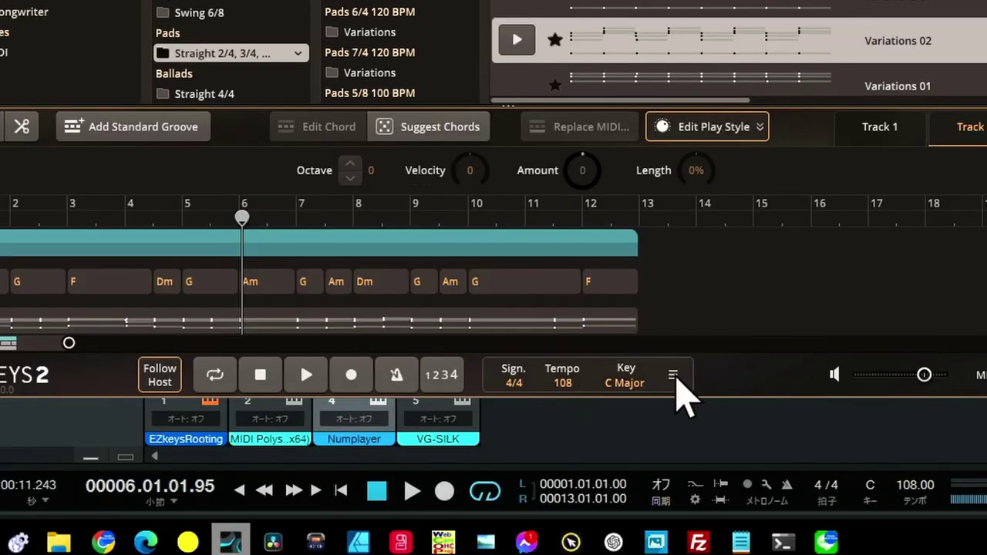
{"action": "left_click", "coordinate": [672, 376]}
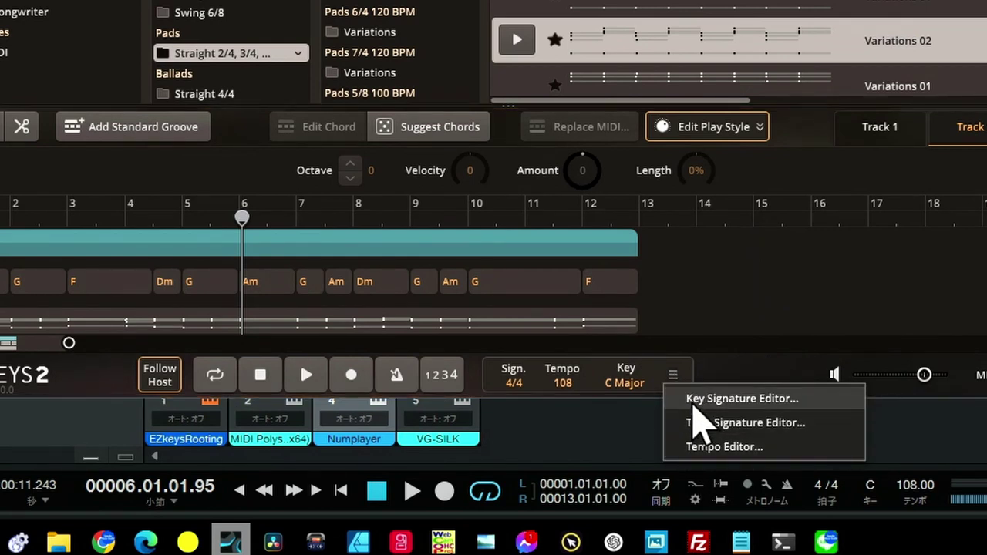
{"action": "left_click", "coordinate": [705, 289]}
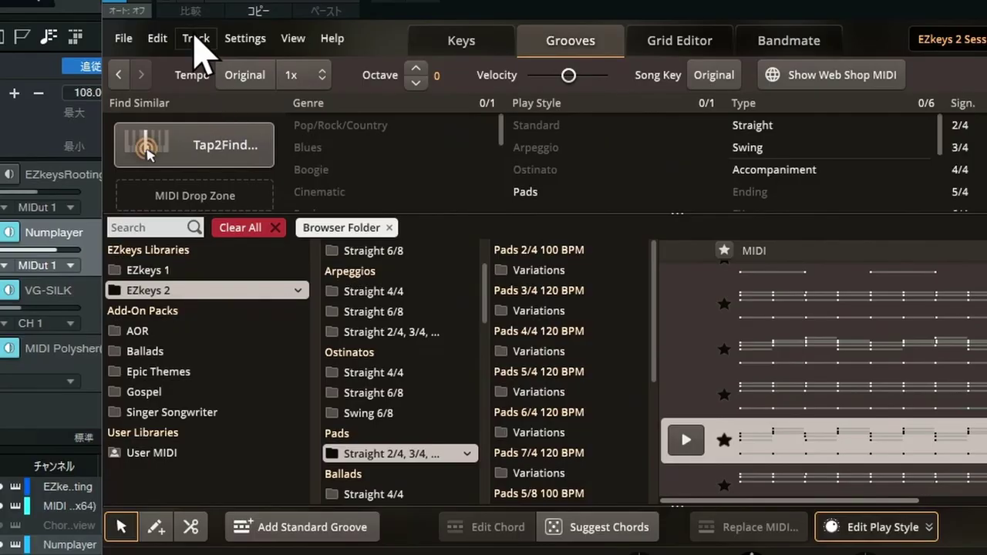
{"action": "left_click", "coordinate": [195, 38]}
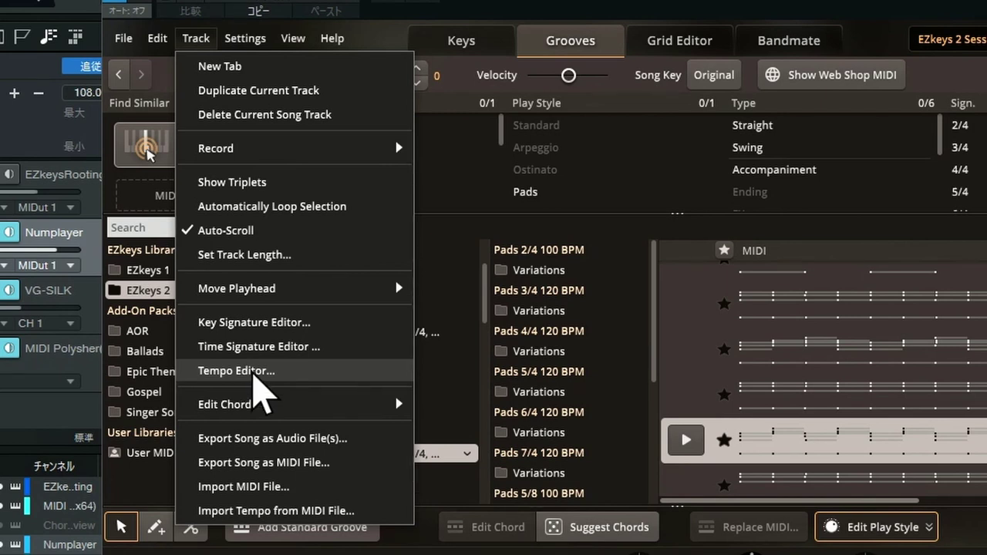
{"action": "left_click", "coordinate": [254, 373]}
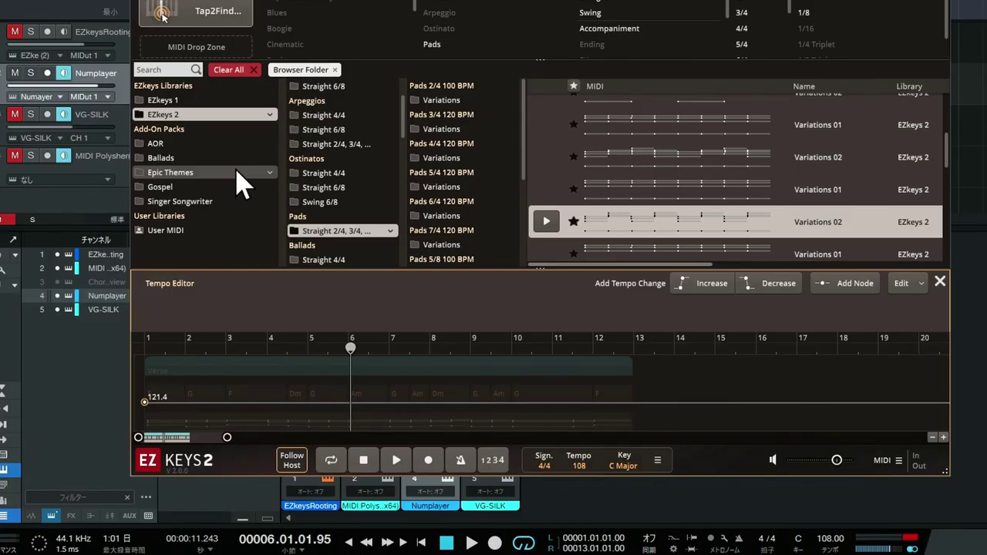
Add a tempo increase to 151.4 at bar 5 and a decrease to 121.4 at bar 7.
{"action": "left_click", "coordinate": [309, 351]}
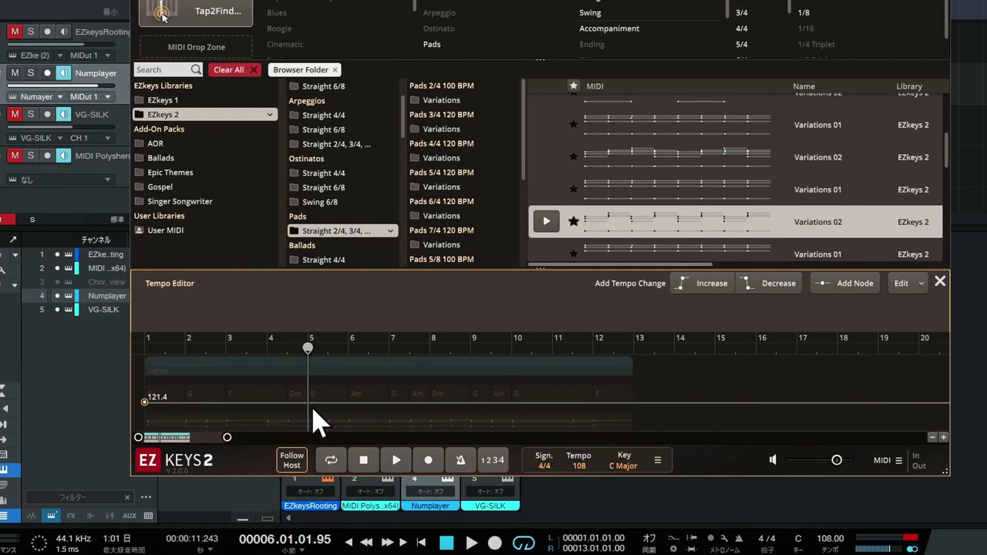
{"action": "left_click", "coordinate": [697, 287]}
{"action": "left_click", "coordinate": [389, 359]}
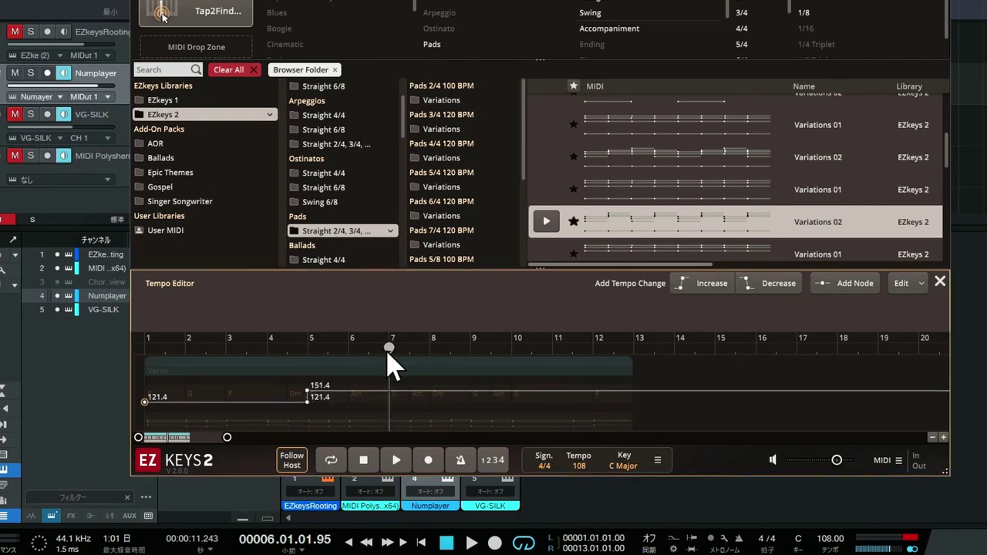
{"action": "left_click", "coordinate": [752, 291]}
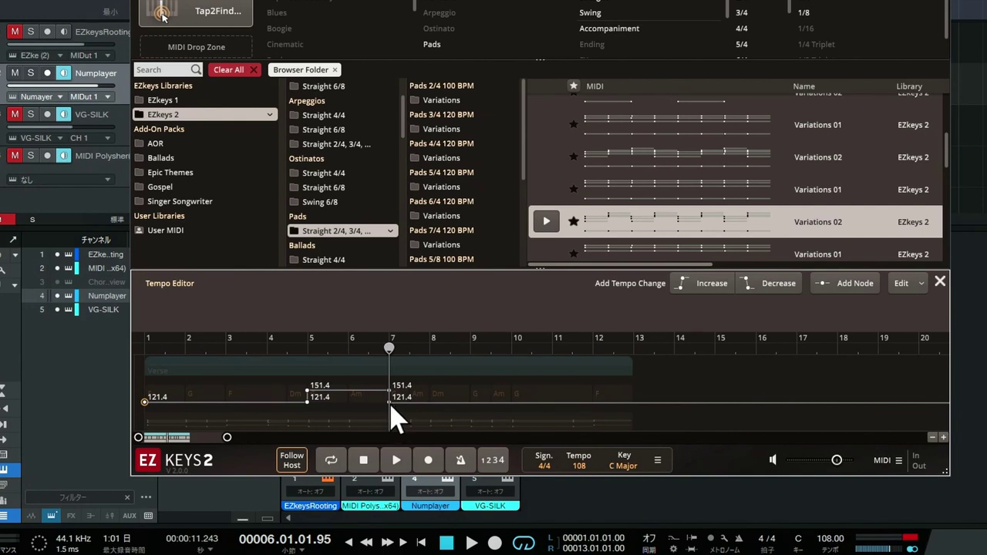
Move the lower tempo node at bar 7 to bar 9 at 116, and delete it.
{"action": "left_click_drag", "start_coordinate": [436, 407], "coordinate": [465, 408]}
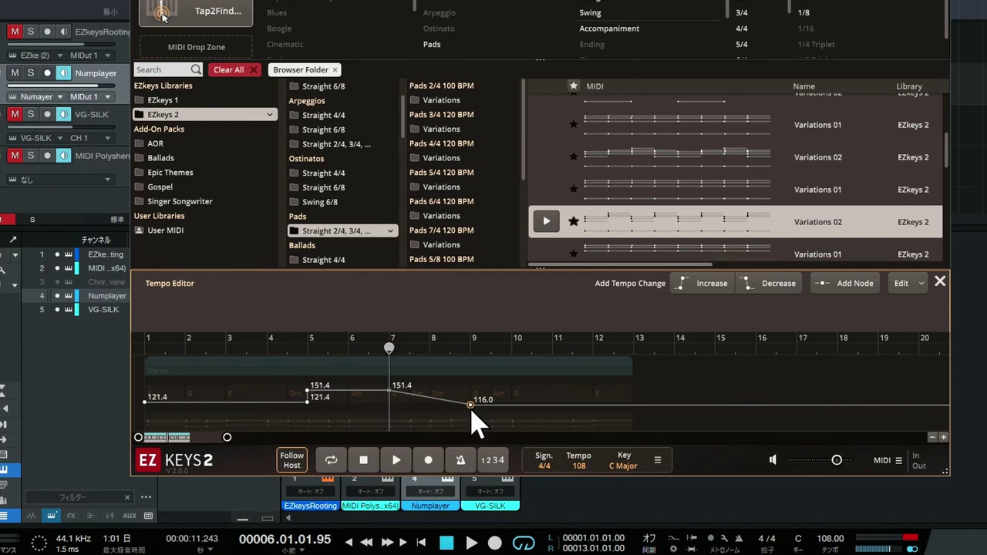
{"action": "double_click", "coordinate": [470, 405]}
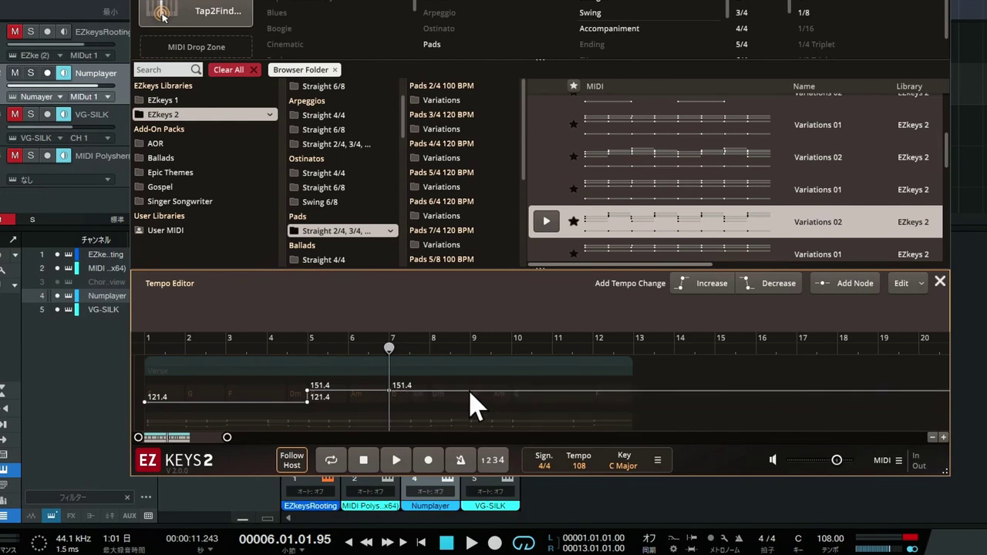
Add a tempo drop at bar 9 and shape it into a slope from 151 at about bar 8.5 to 105 at about bar 9.5.
{"action": "double_click", "coordinate": [474, 404]}
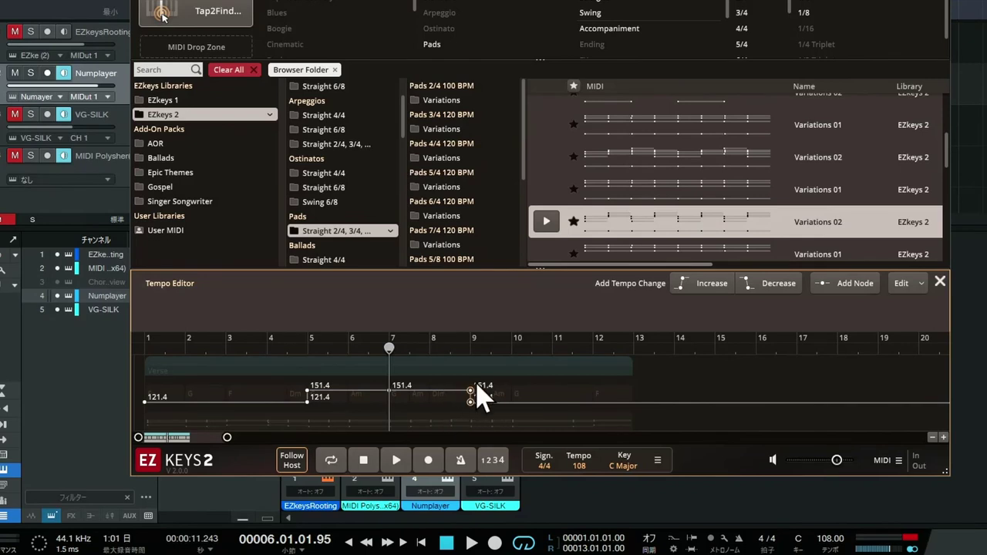
{"action": "left_click_drag", "start_coordinate": [472, 392], "coordinate": [494, 421]}
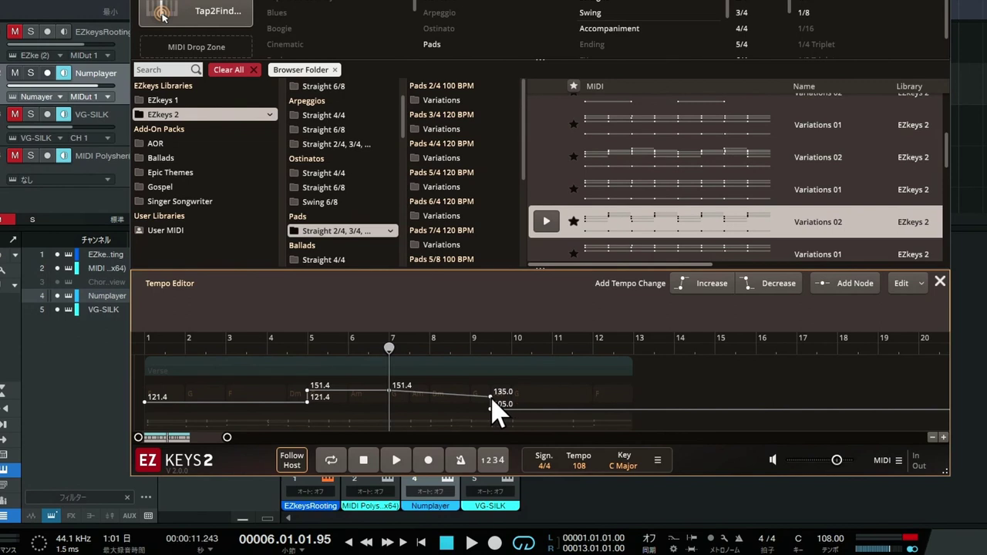
{"action": "left_click_drag", "start_coordinate": [494, 412], "coordinate": [455, 394]}
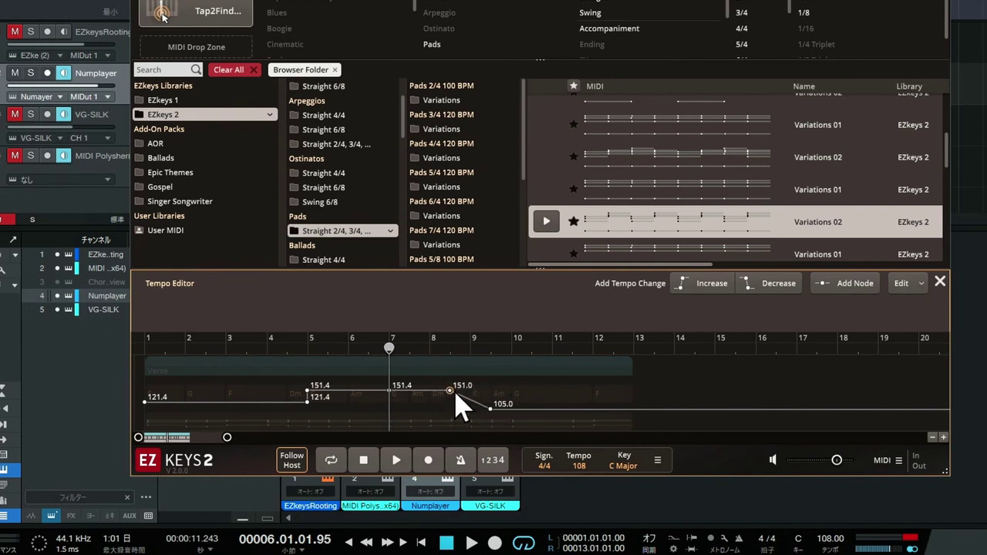